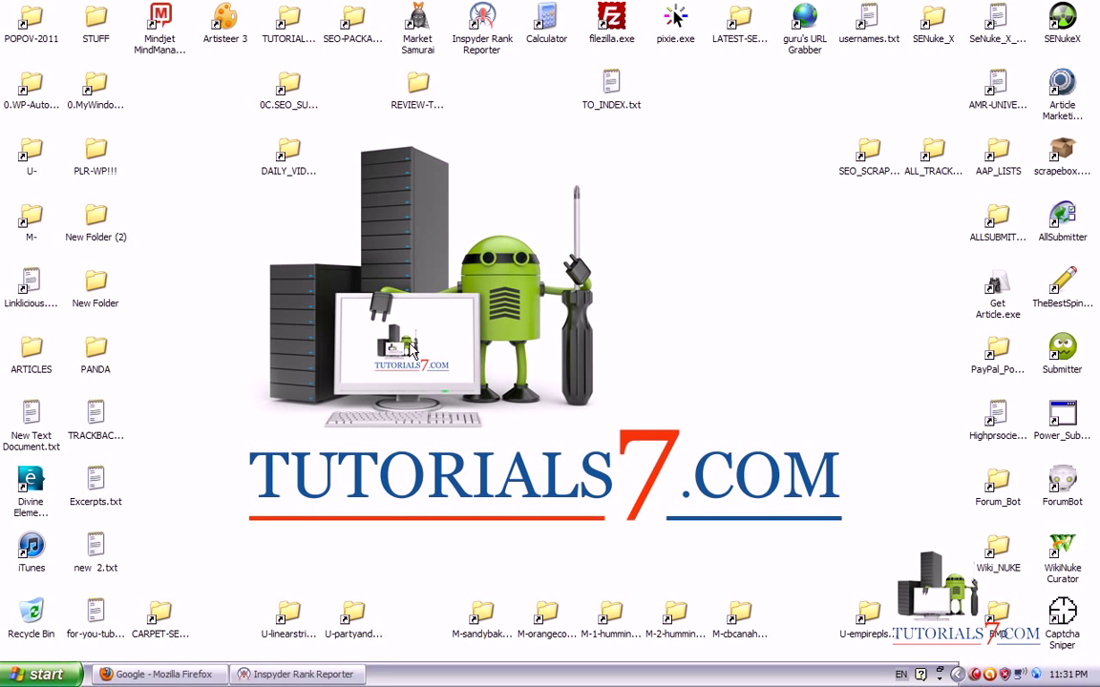
- Search Google for 'inspyder' and open the Inspyder Software website
click(157, 674)
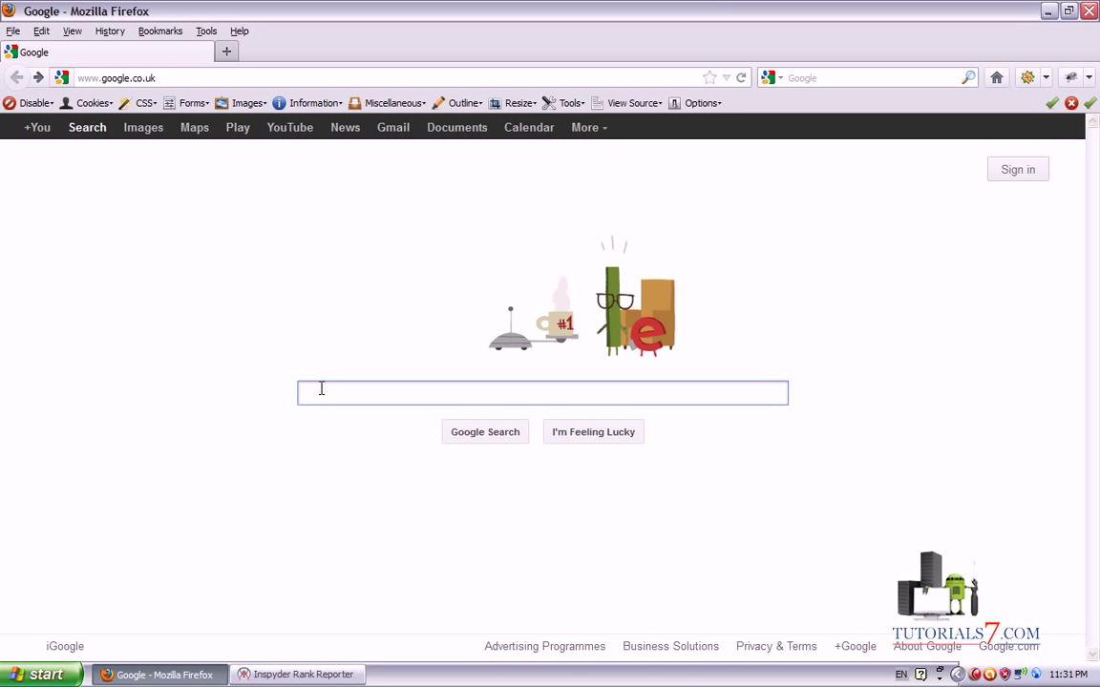
text(inspy)
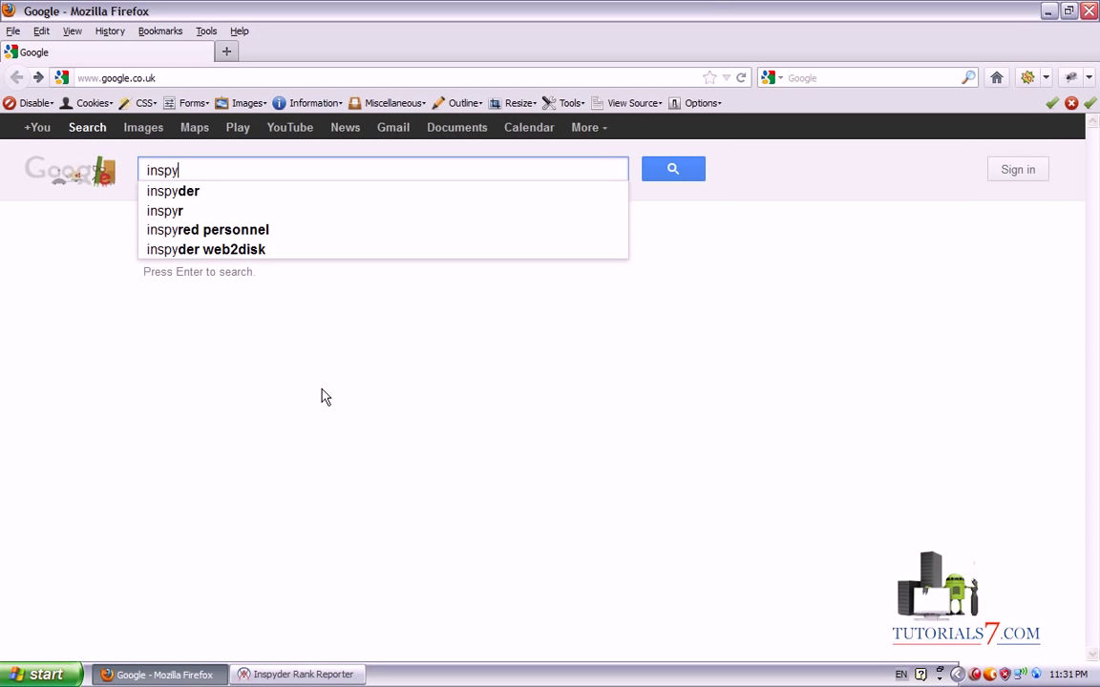
text(der)
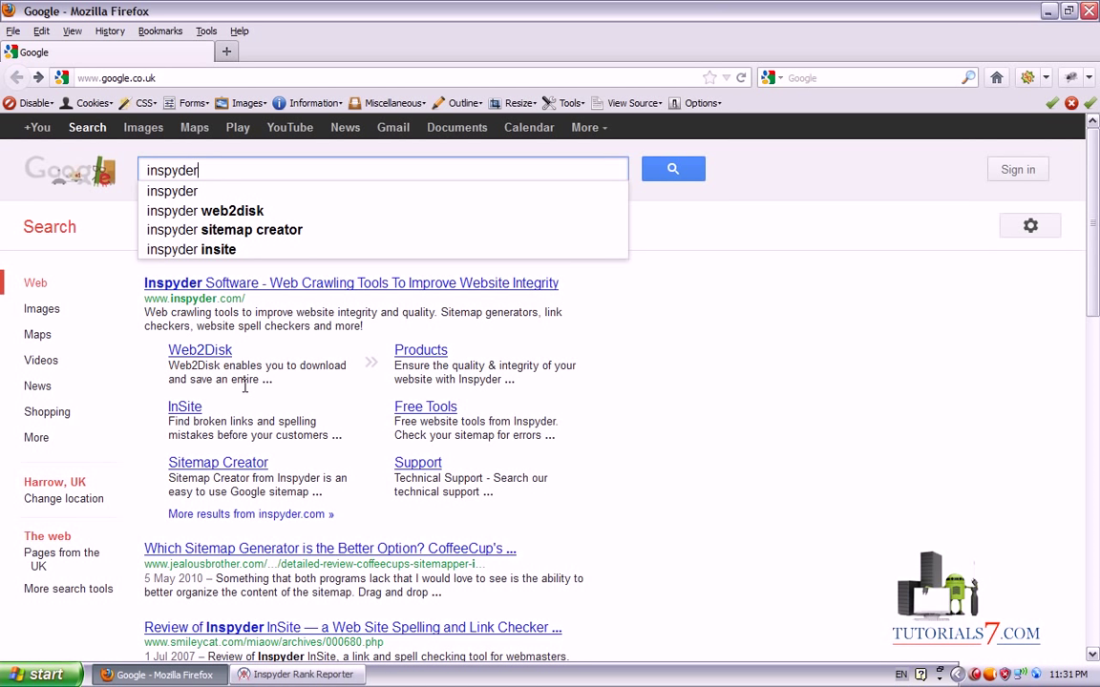
click(298, 289)
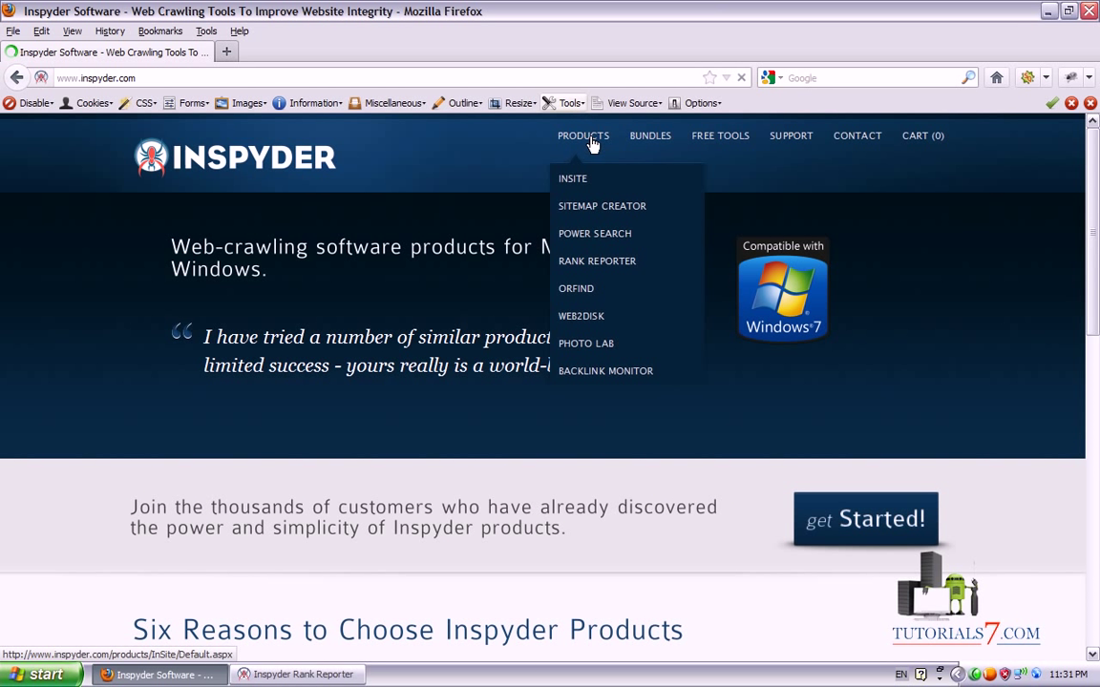
mouse_move(583, 135)
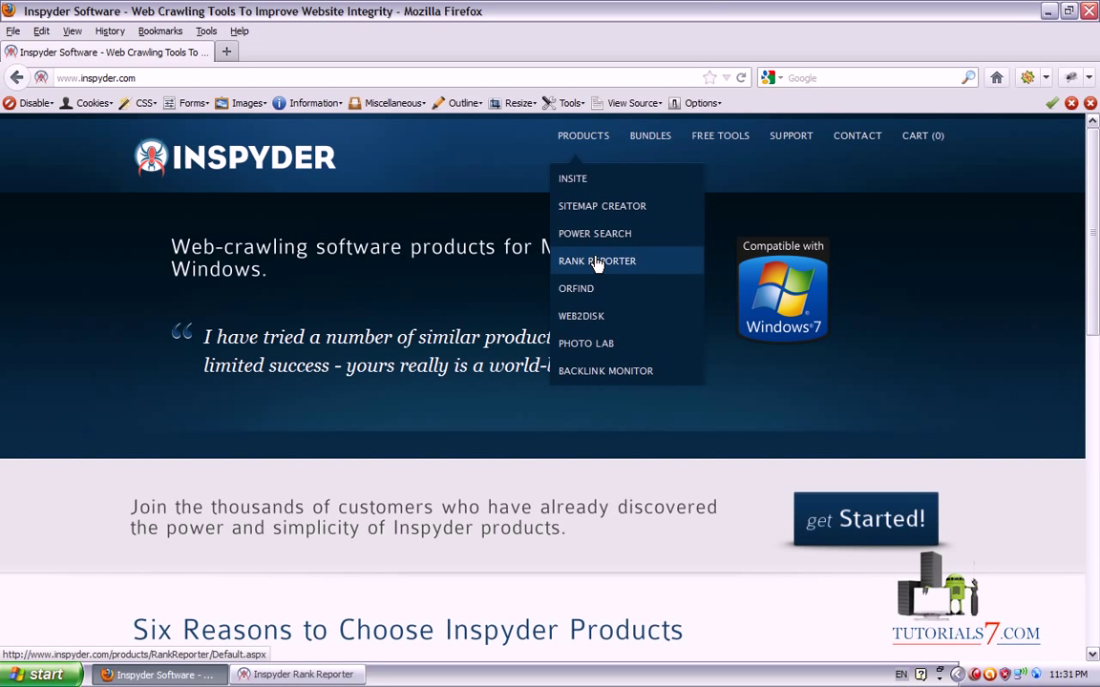
- Mark the Rank Reporter product on the site and open its product page
drag(642, 260, 631, 252)
drag(181, 334, 196, 361)
drag(458, 282, 203, 371)
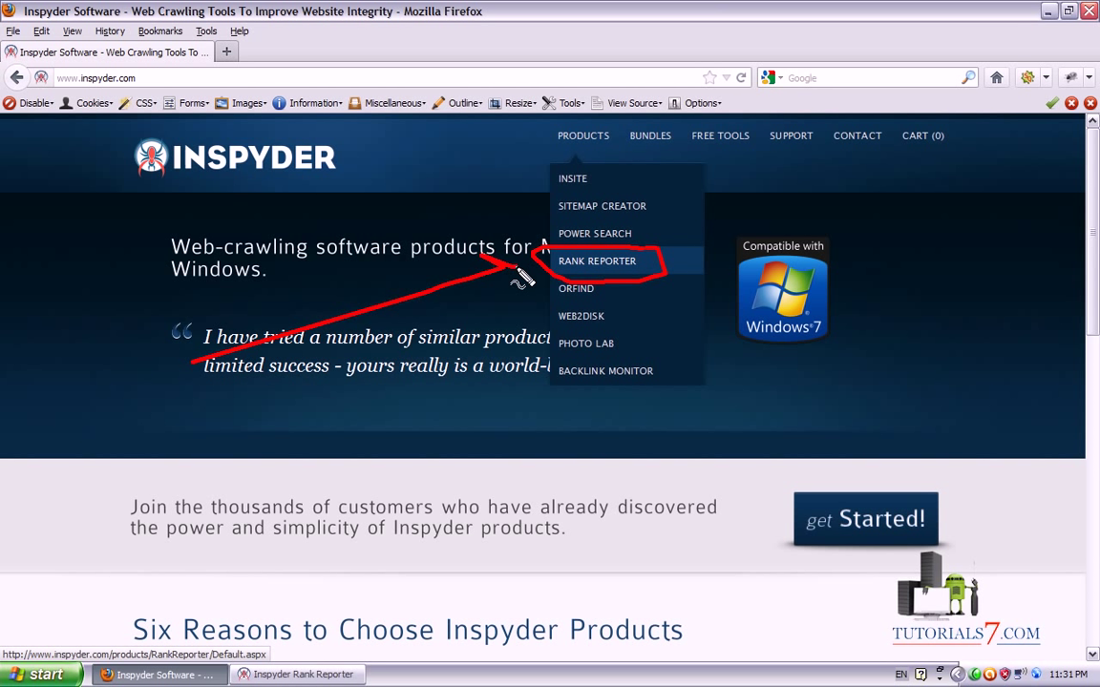
key(Escape)
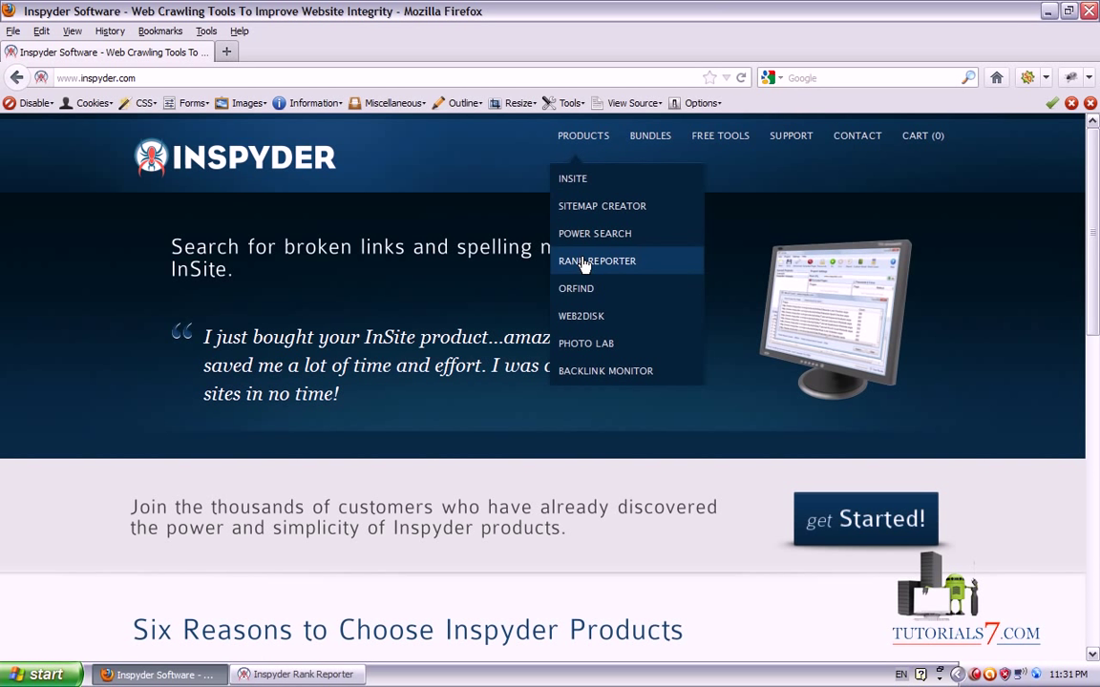
click(594, 260)
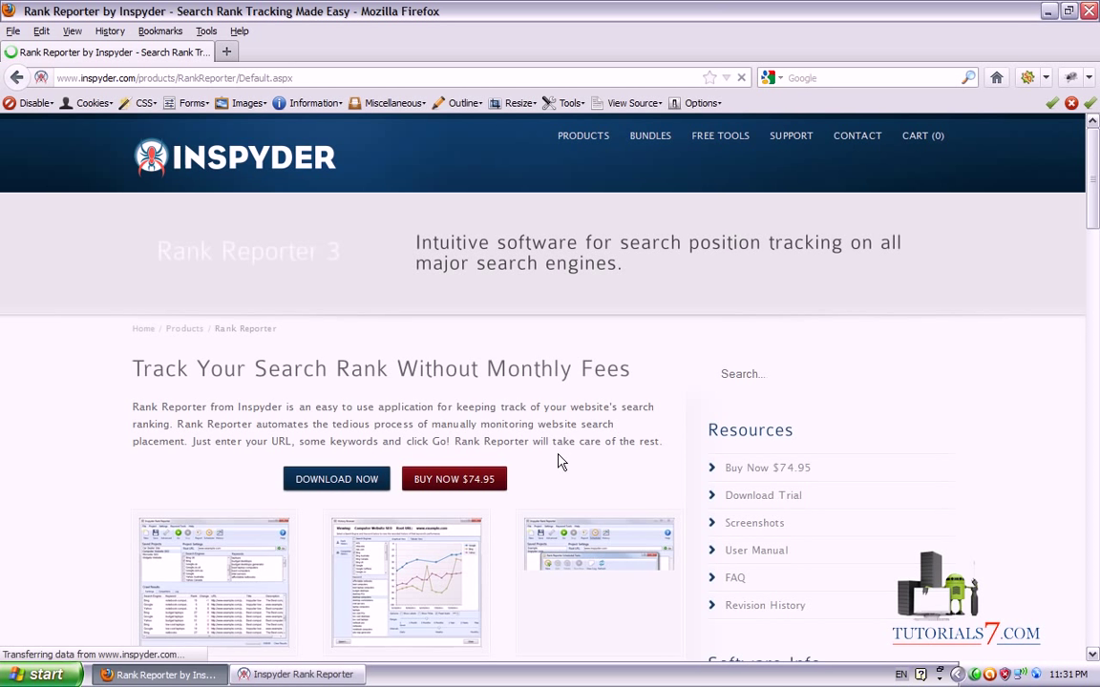
- Mark the $74.95 Rank Reporter purchase offer on the page
drag(1097, 152, 1096, 180)
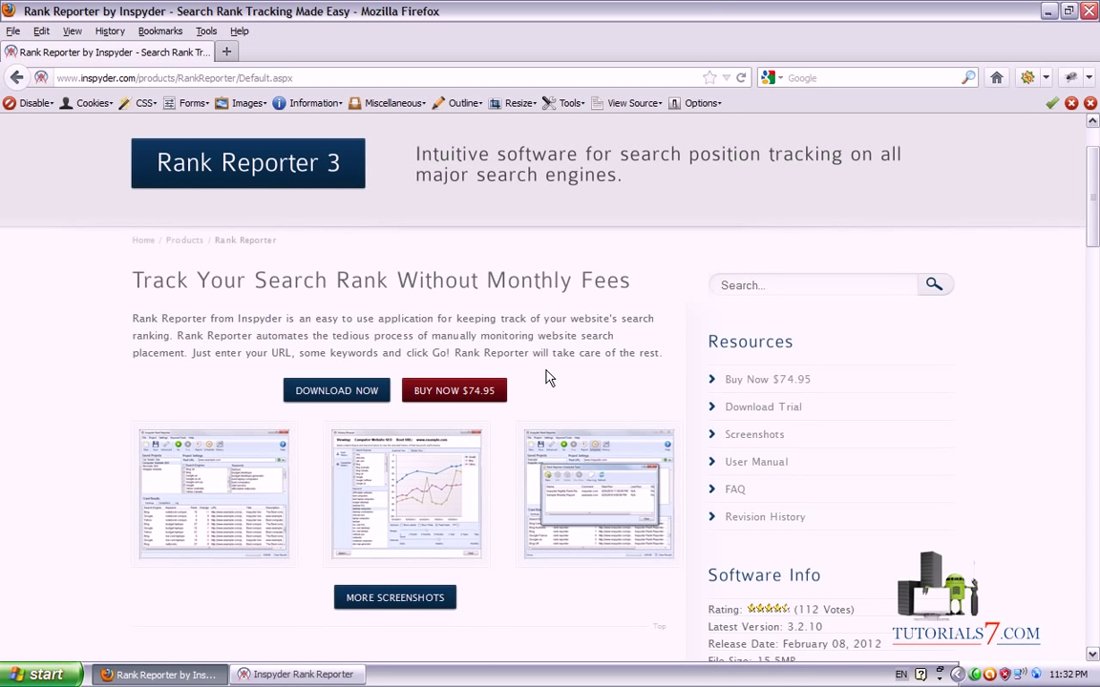
drag(528, 369, 528, 378)
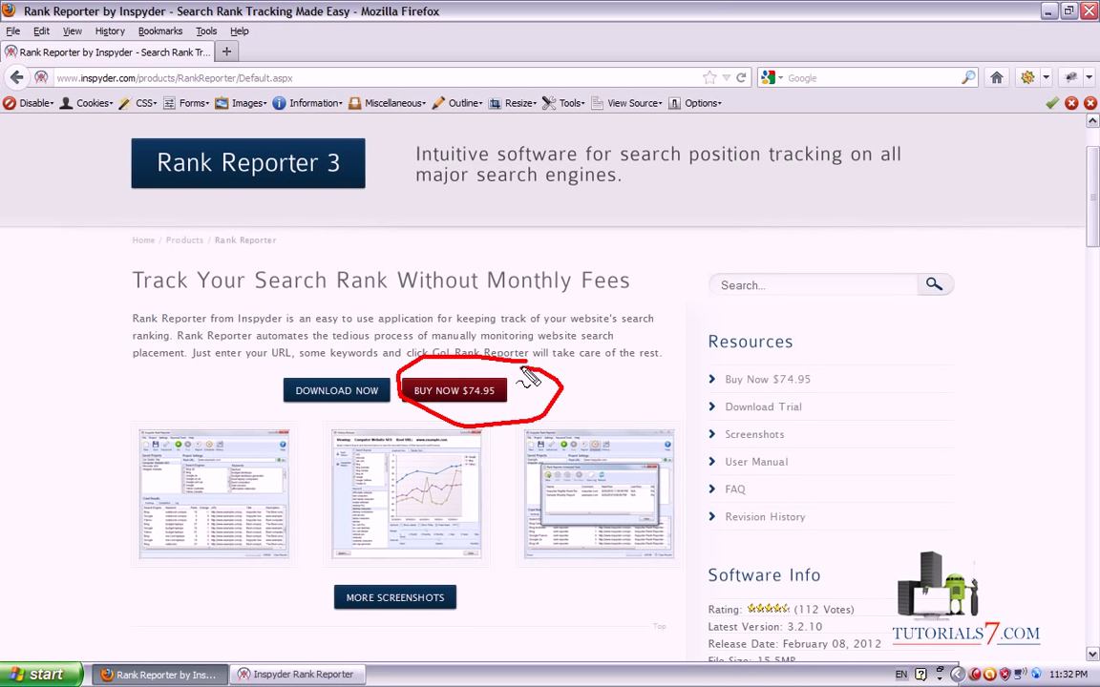
mouse_move(695, 241)
mouse_down()
mouse_move(530, 364)
mouse_move(563, 372)
mouse_up()
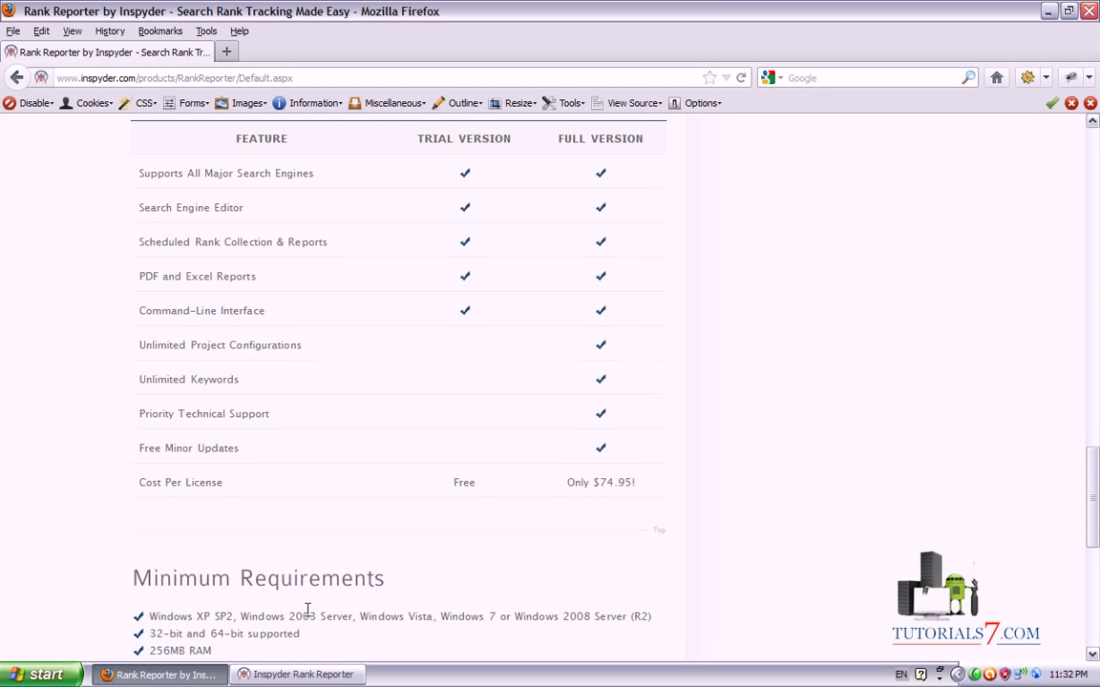
- Highlight the All Major Search Engines, Unlimited Project Configurations and Priority Technical Support comparison rows
drag(131, 179, 320, 175)
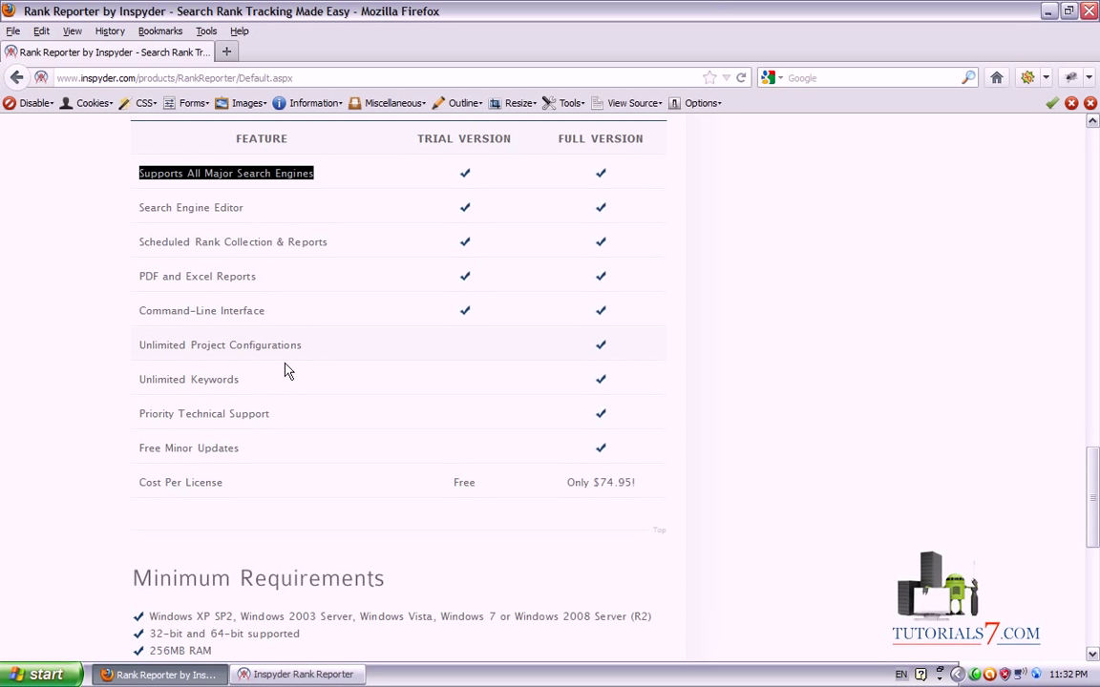
drag(187, 345, 272, 346)
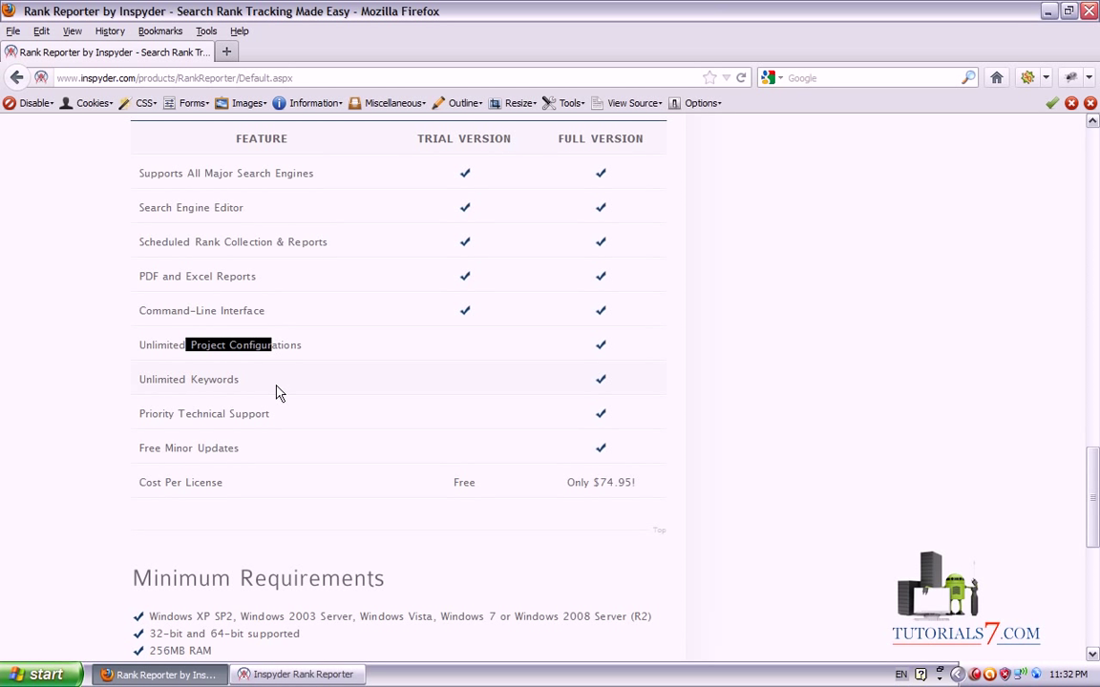
drag(270, 414, 175, 413)
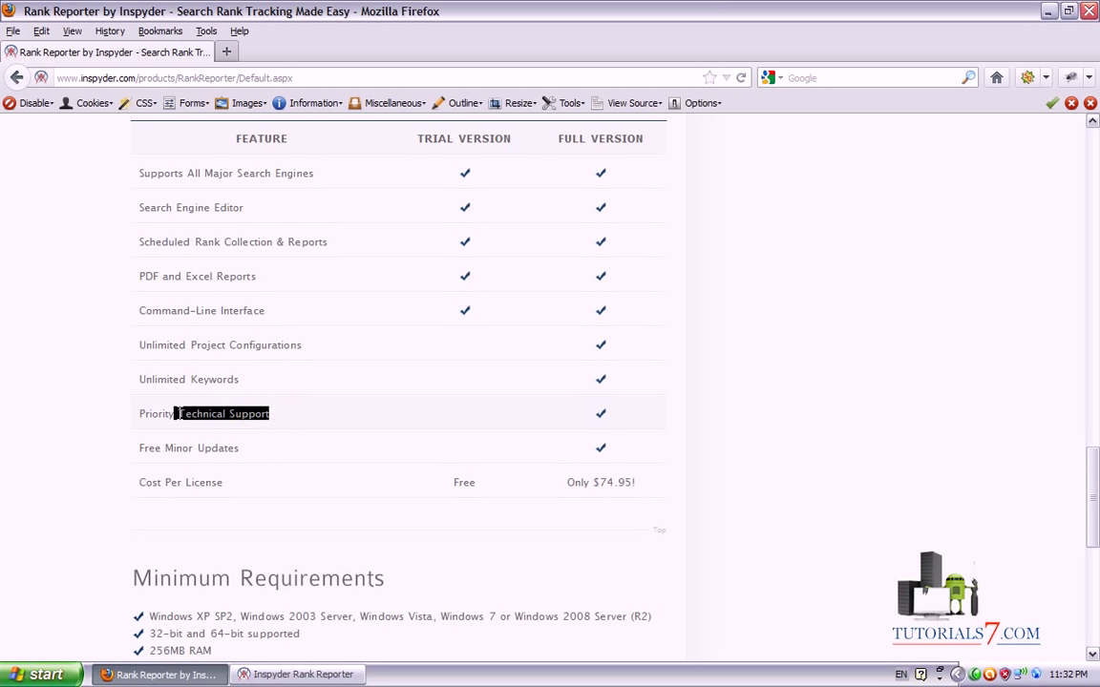
- In Rank Reporter, start a new project, cancel, note SKY's root URL, then start again
click(250, 673)
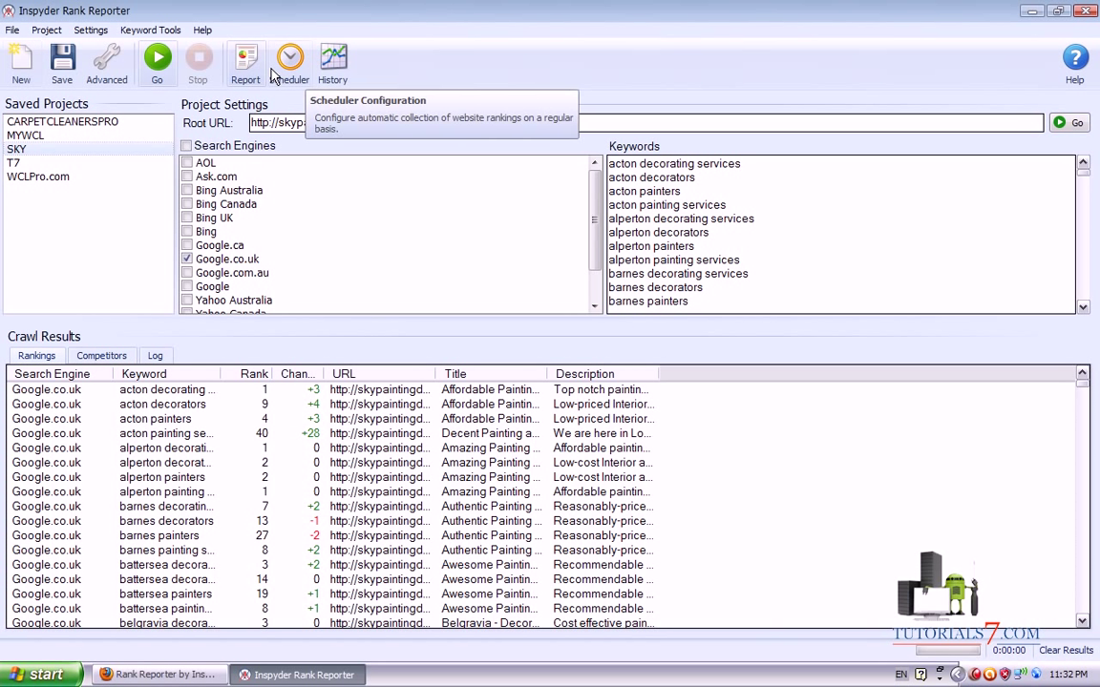
click(21, 67)
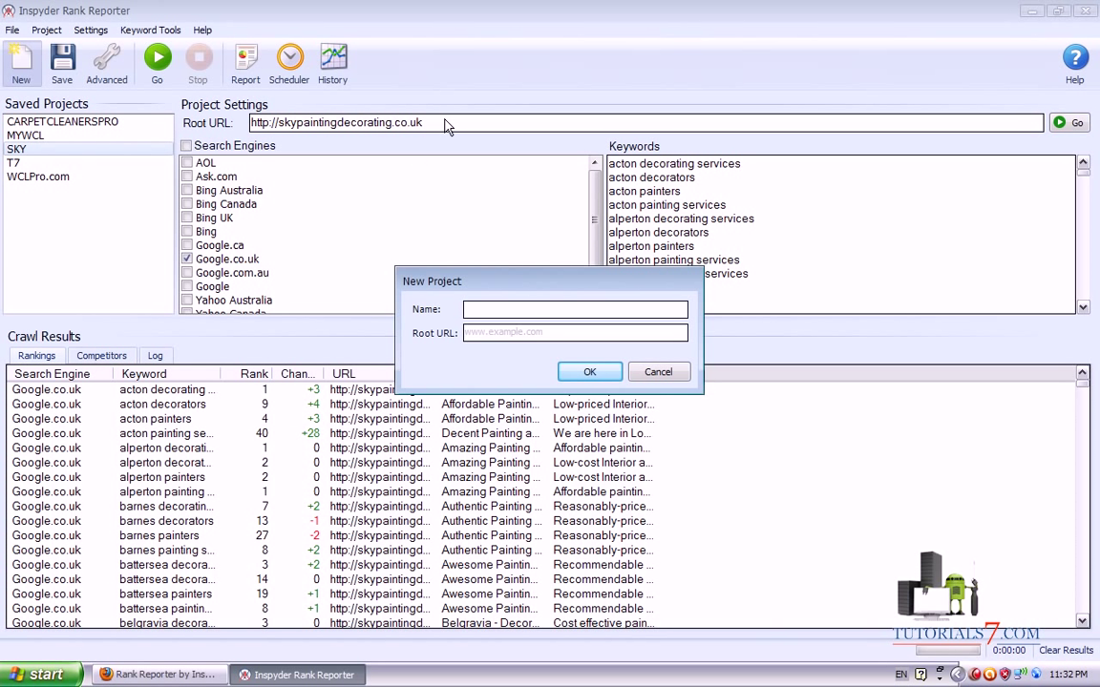
click(638, 372)
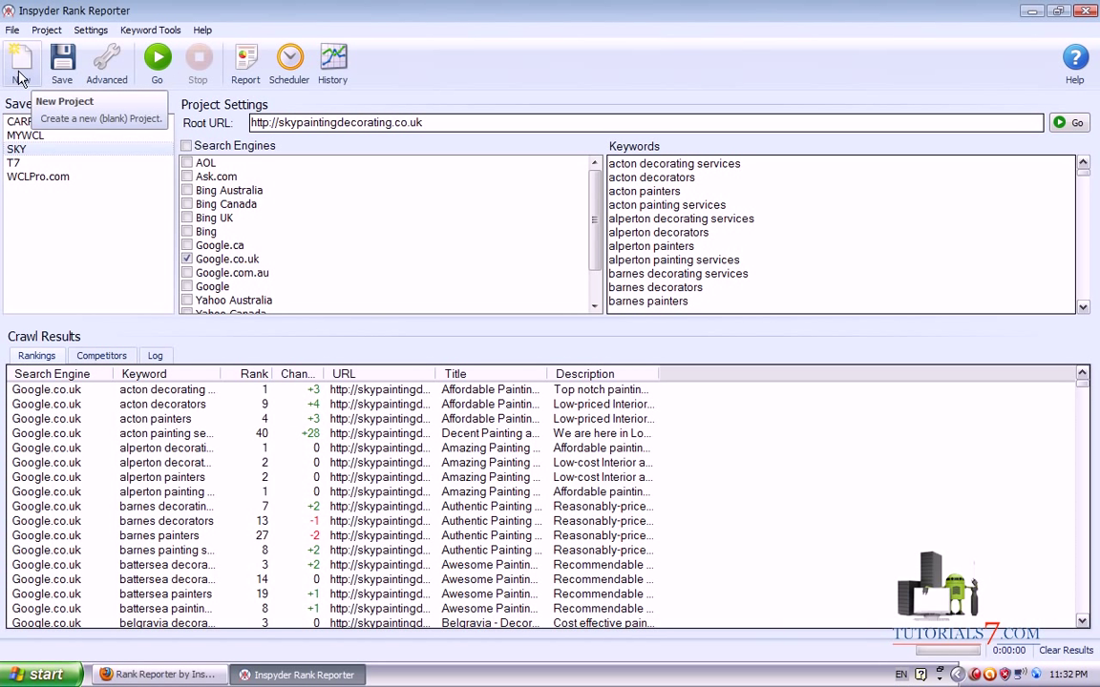
drag(426, 122, 185, 129)
key(ctrl+c)
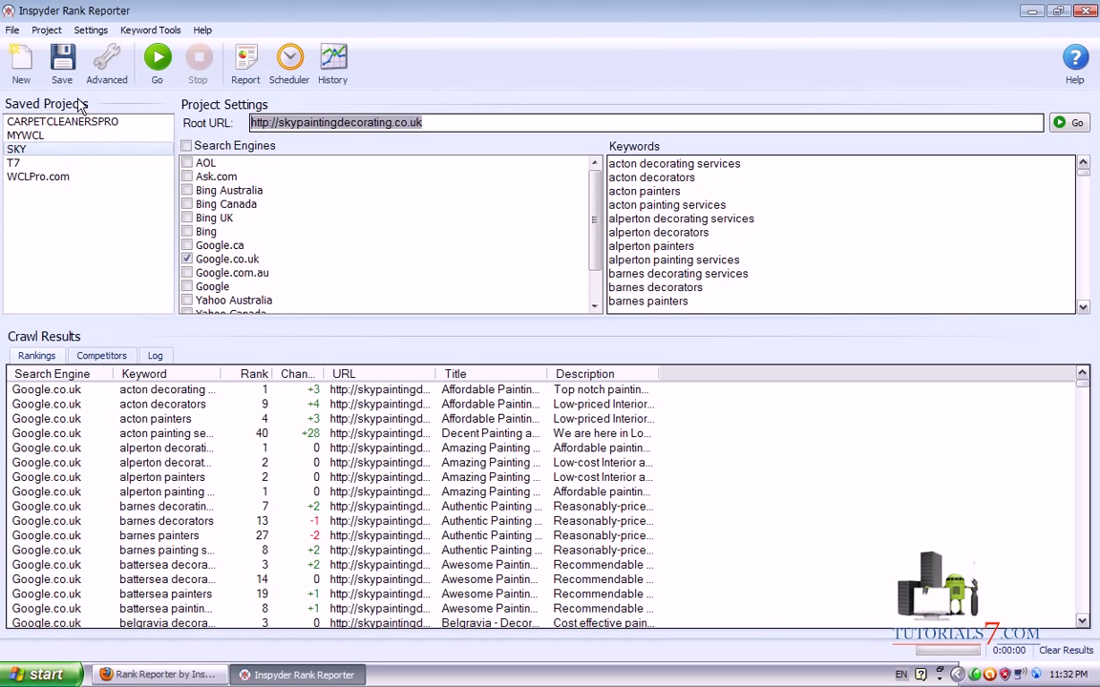
click(21, 62)
text(Example)
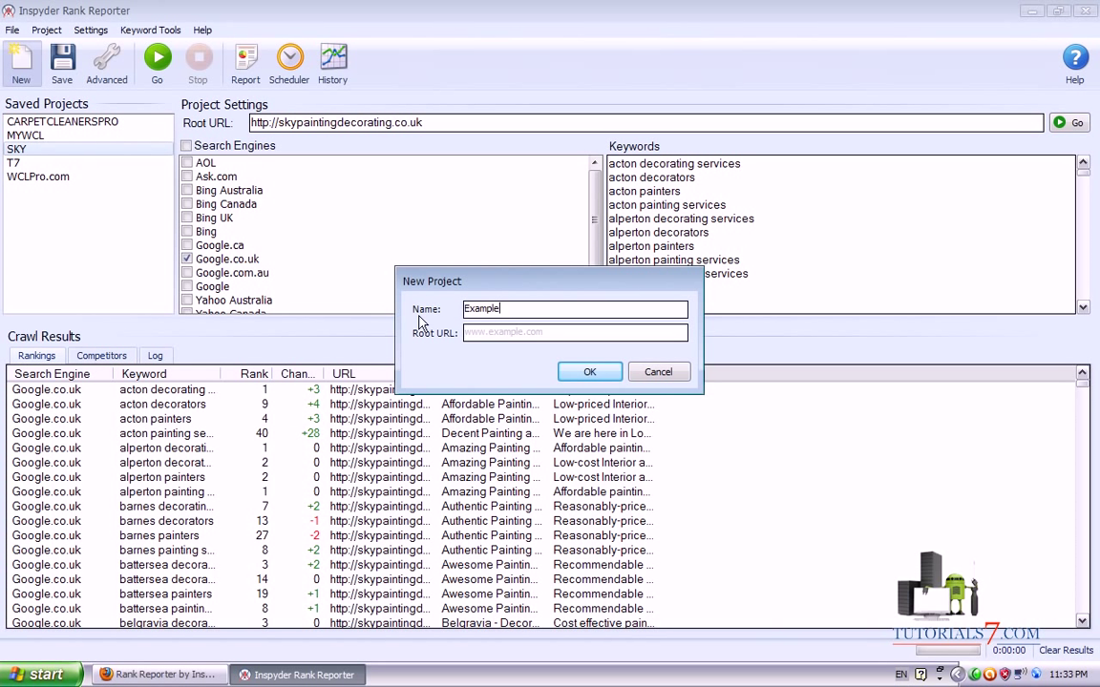
click(486, 334)
key(ctrl+v)
click(589, 372)
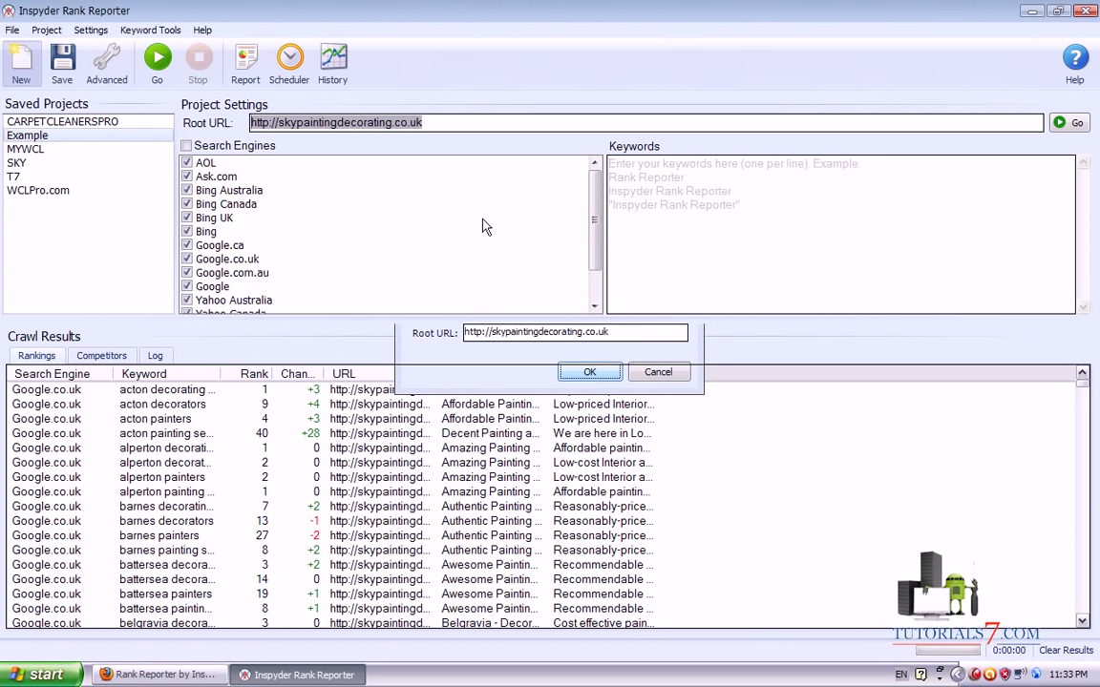
- Clear all search engines and tick only Google.co.uk for the Example project
scroll(593, 219, down, 2)
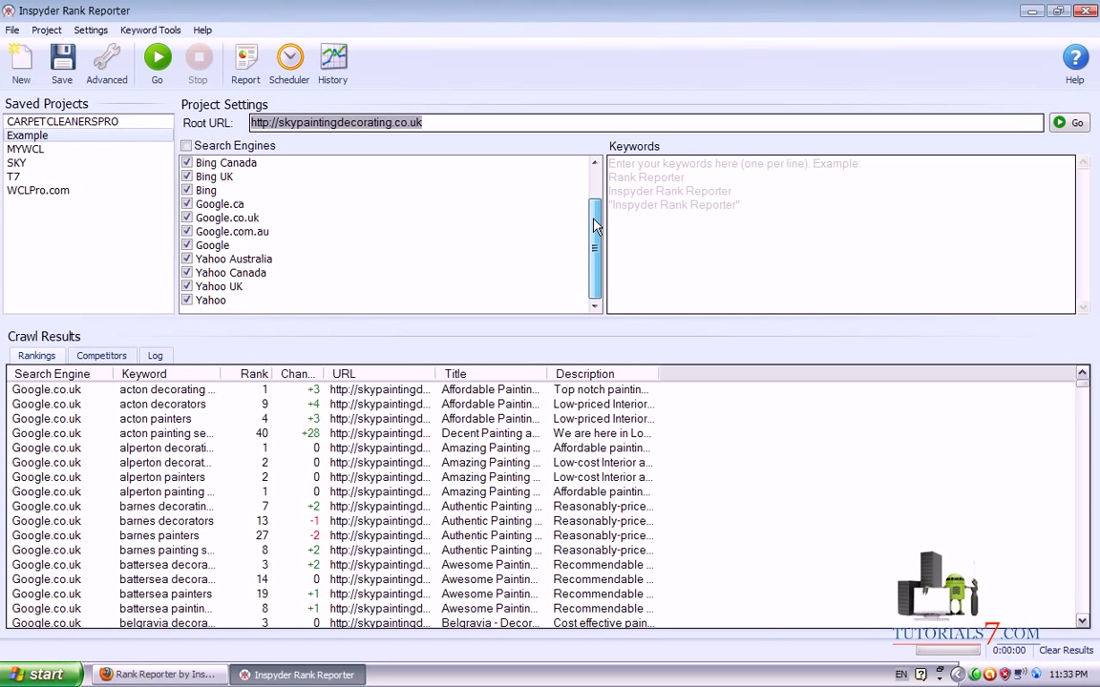
drag(593, 251, 593, 205)
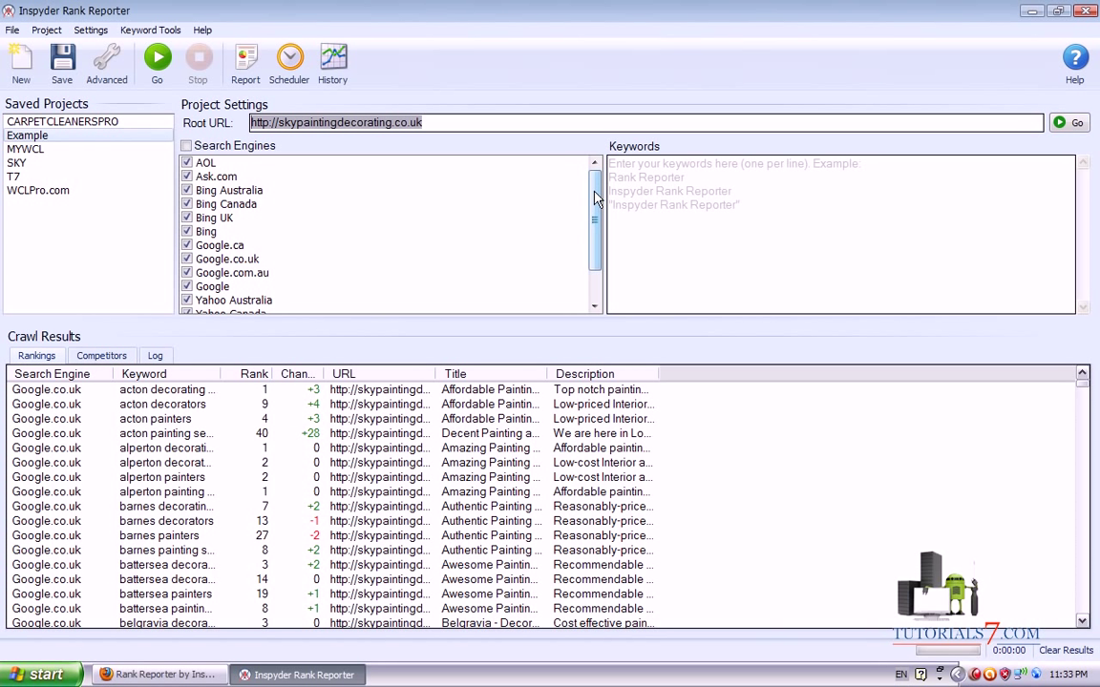
mouse_move(594, 215)
mouse_down()
mouse_move(596, 243)
mouse_move(592, 234)
mouse_up()
click(186, 146)
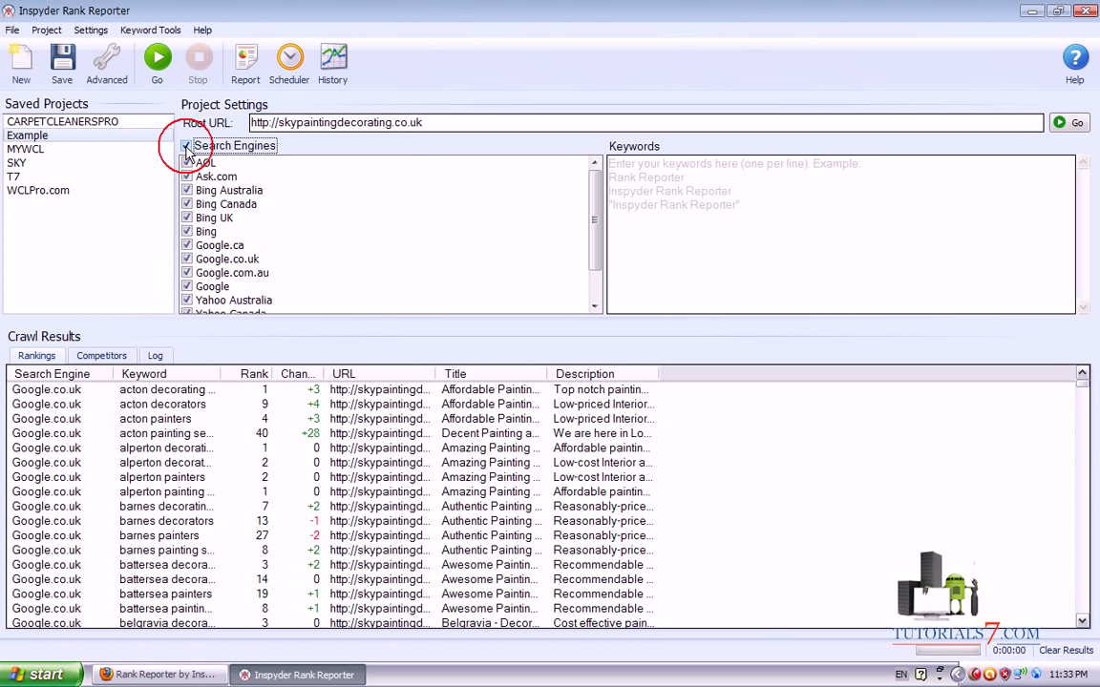
click(187, 259)
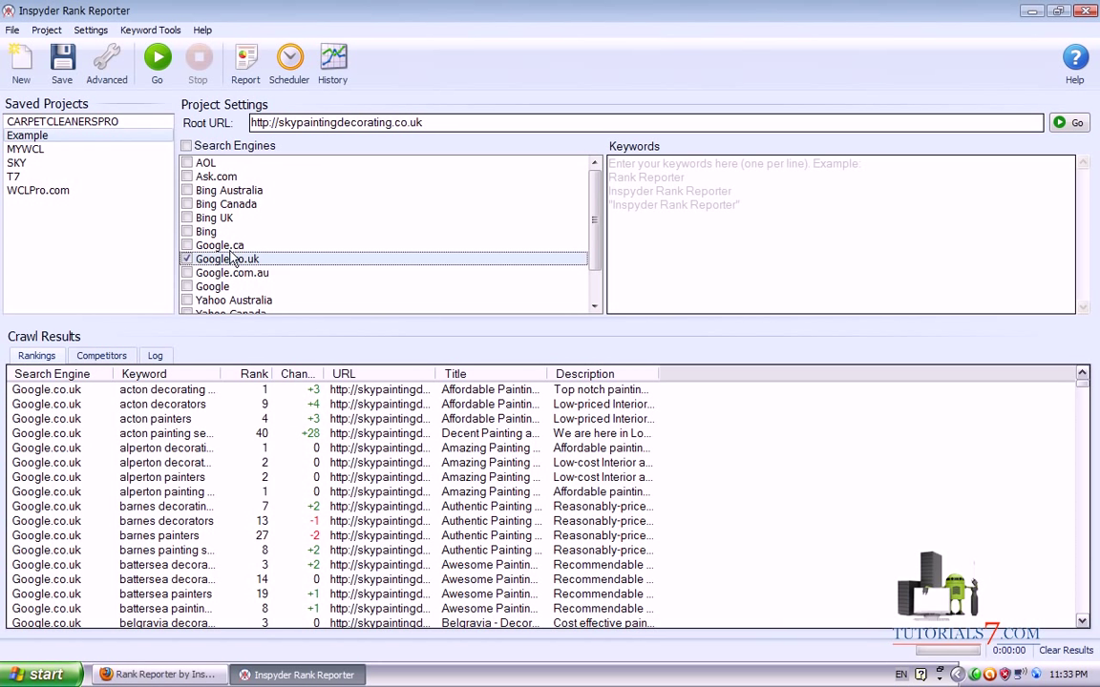
drag(250, 246, 260, 250)
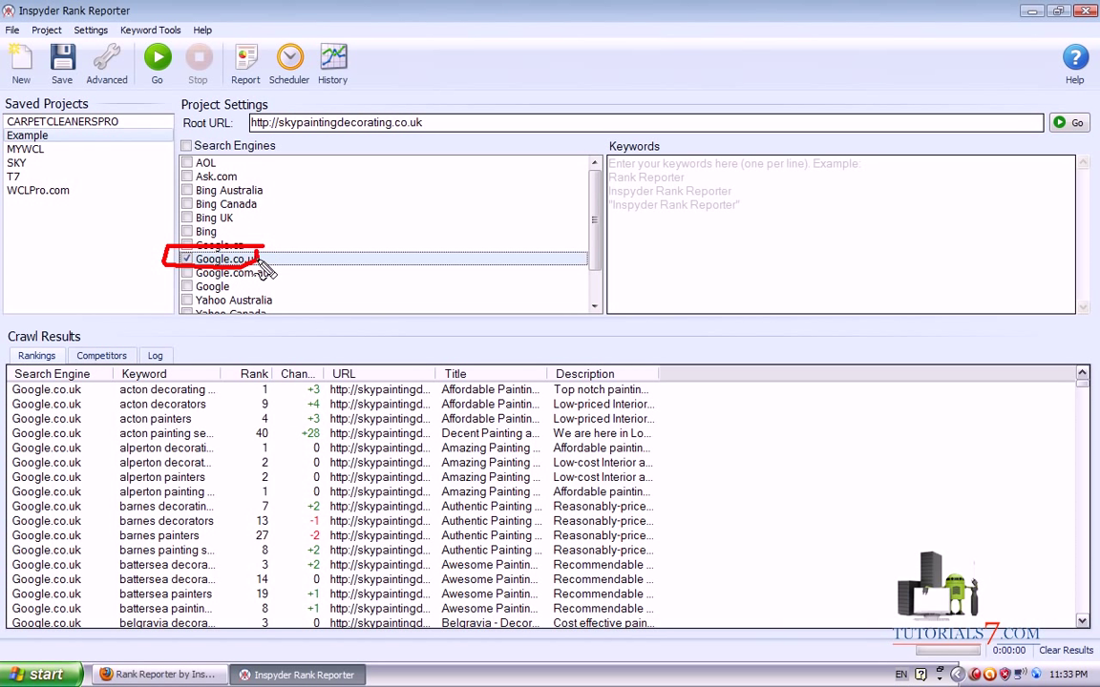
drag(429, 107, 419, 123)
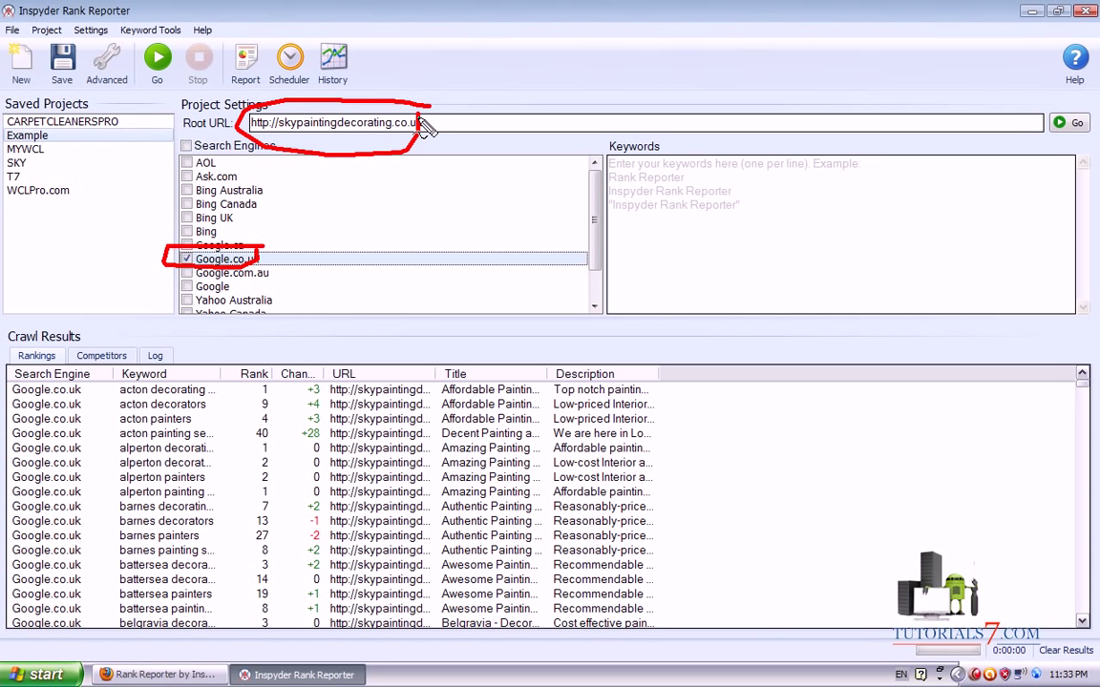
drag(258, 246, 303, 156)
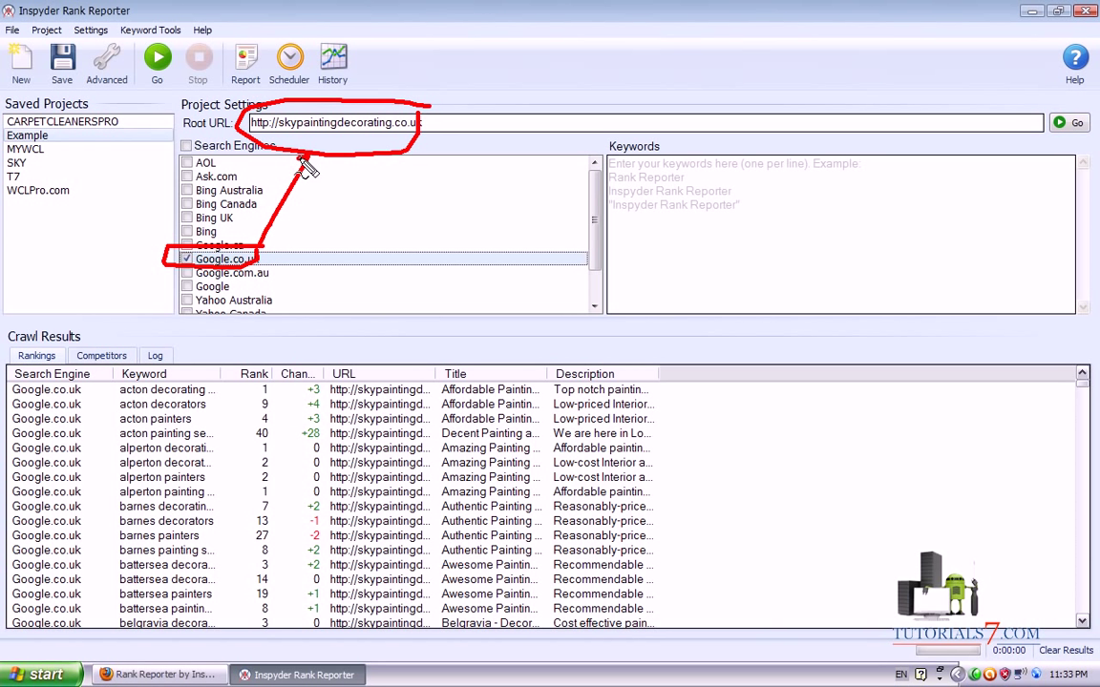
key(Escape)
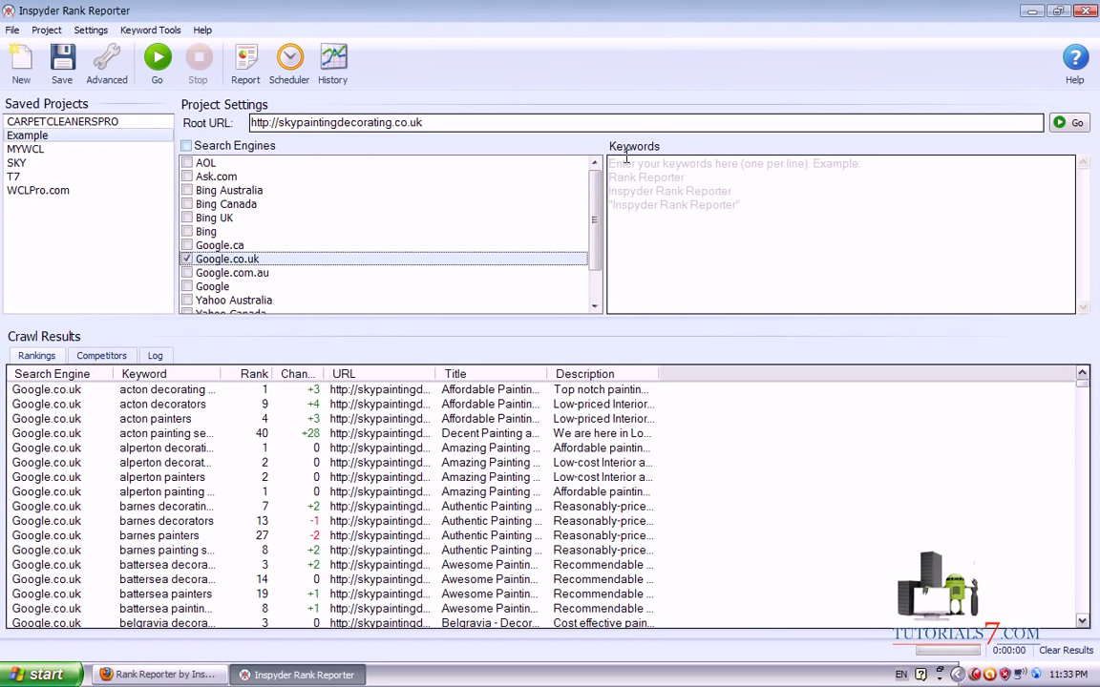
- Enter the keyword 'acton decorating services' and widen the Keyword column
click(646, 181)
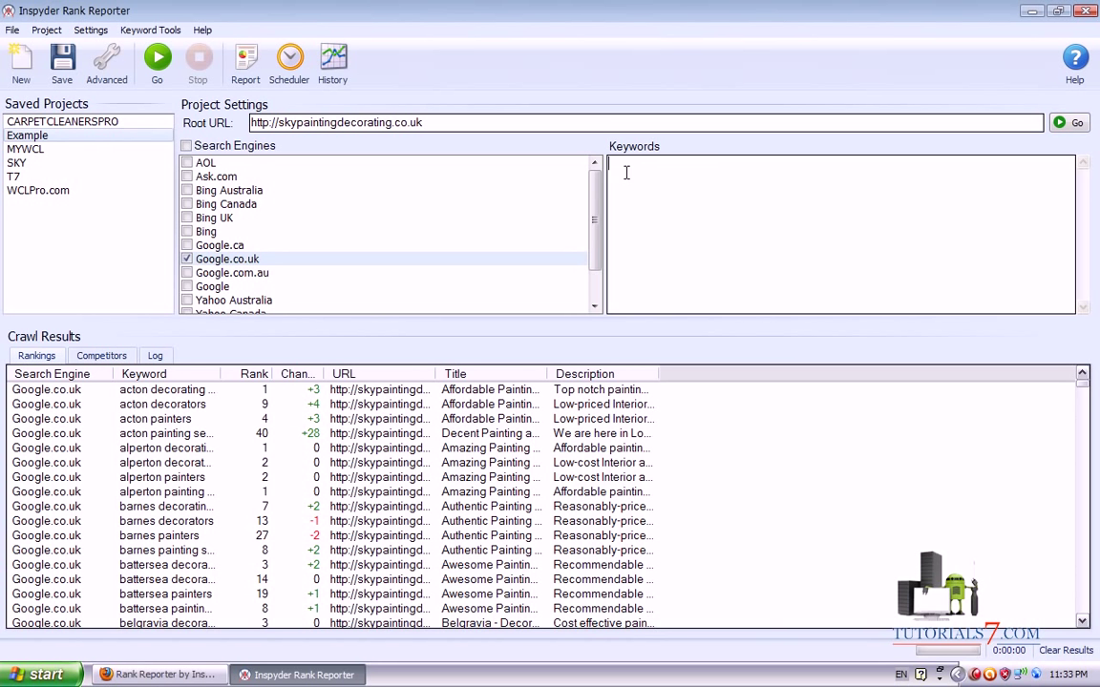
drag(222, 373, 337, 373)
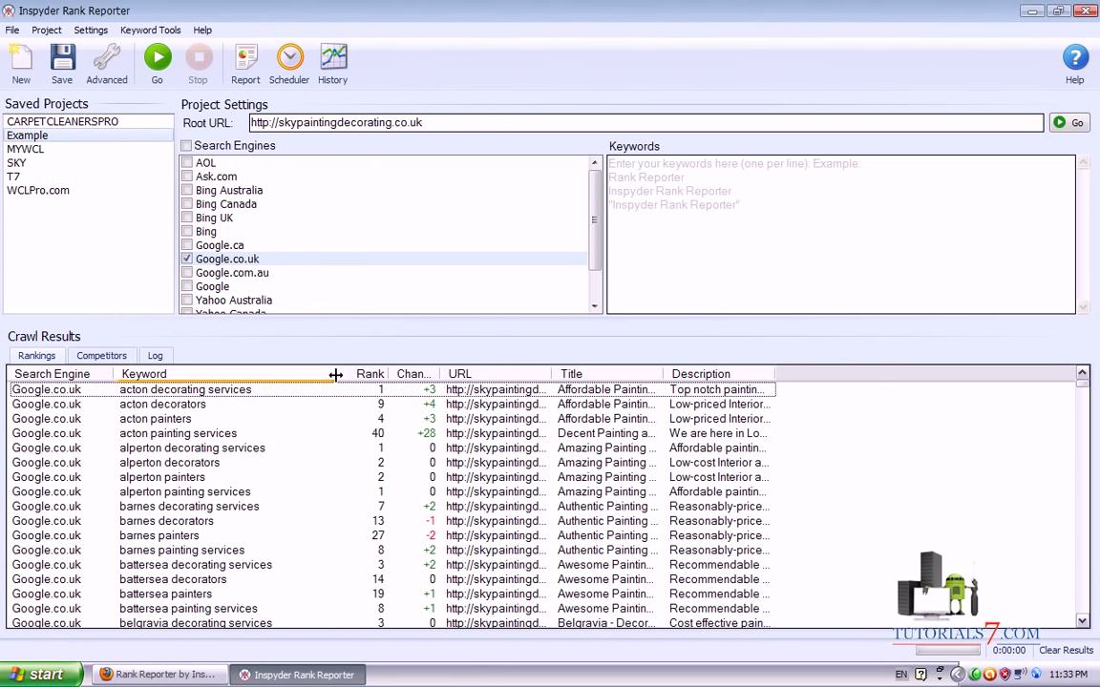
click(653, 168)
text(acton decorating services)
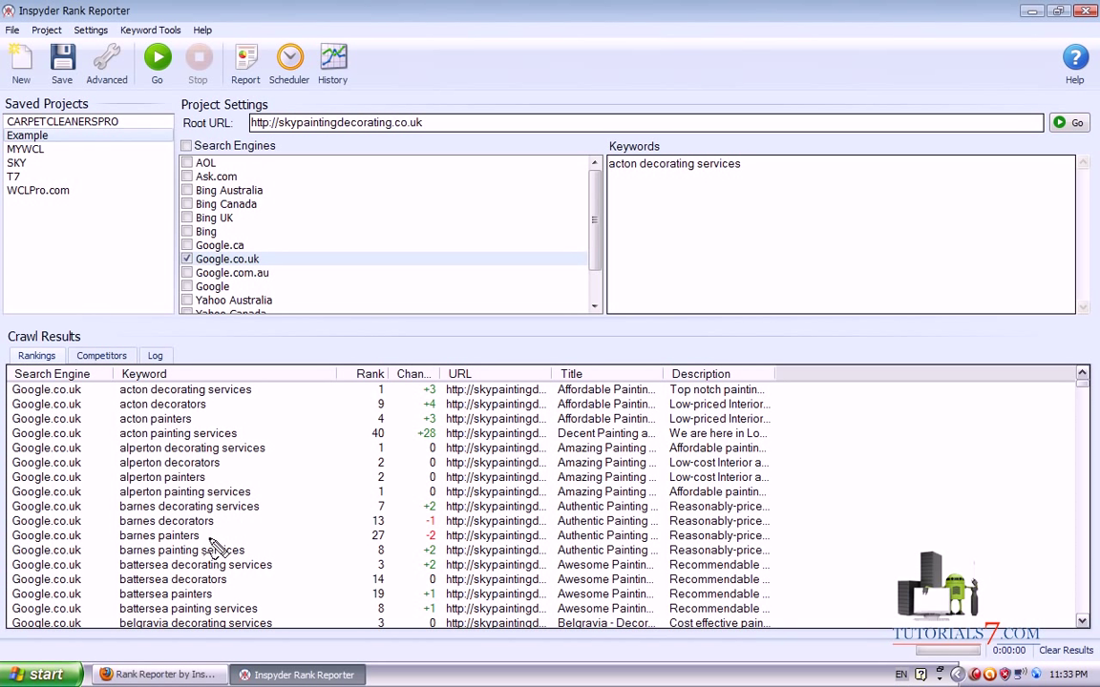
- Run the rank check, clearing old results, and review the rank 1 result on Google.co.uk
click(158, 64)
click(521, 385)
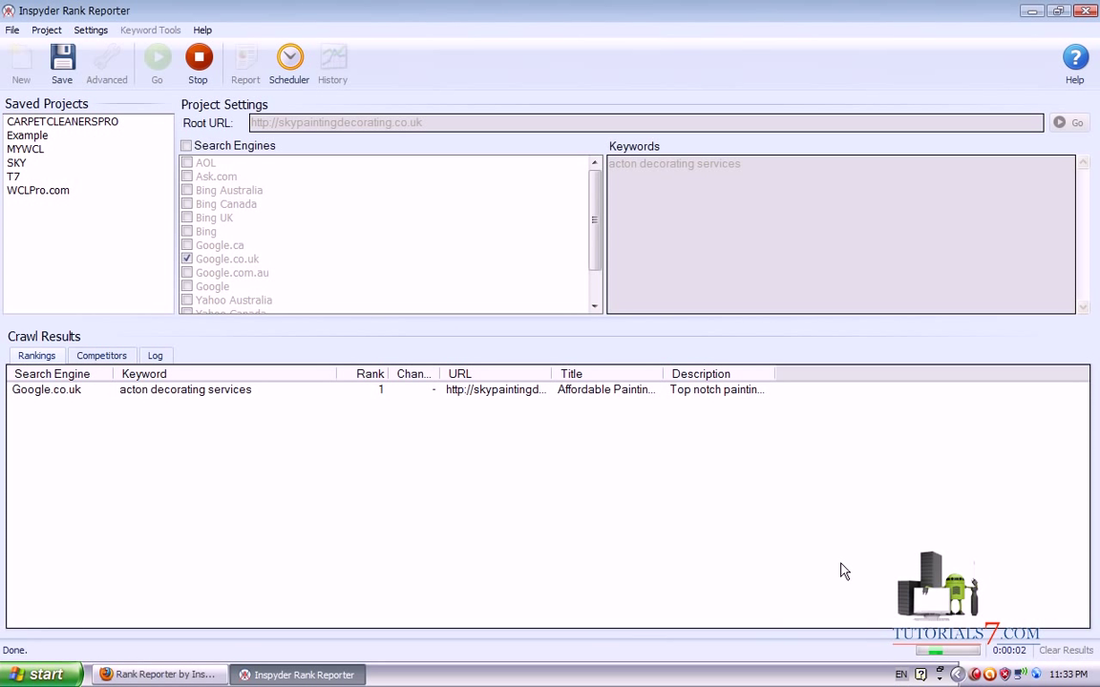
drag(355, 408, 940, 676)
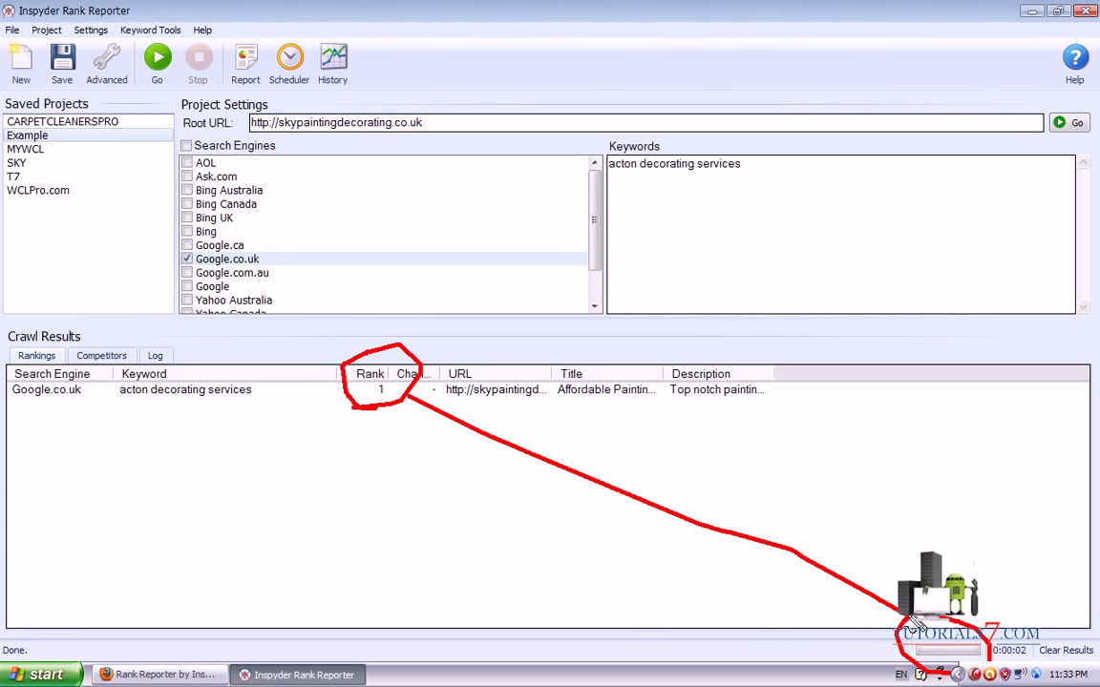
drag(965, 419, 962, 601)
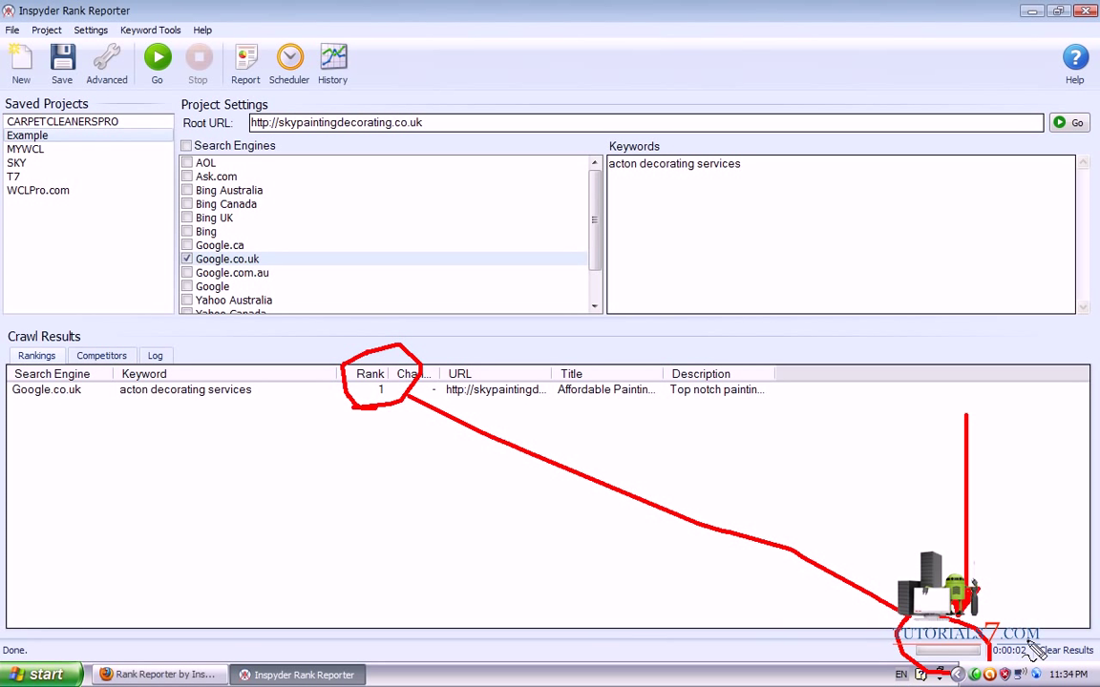
drag(979, 603, 1031, 661)
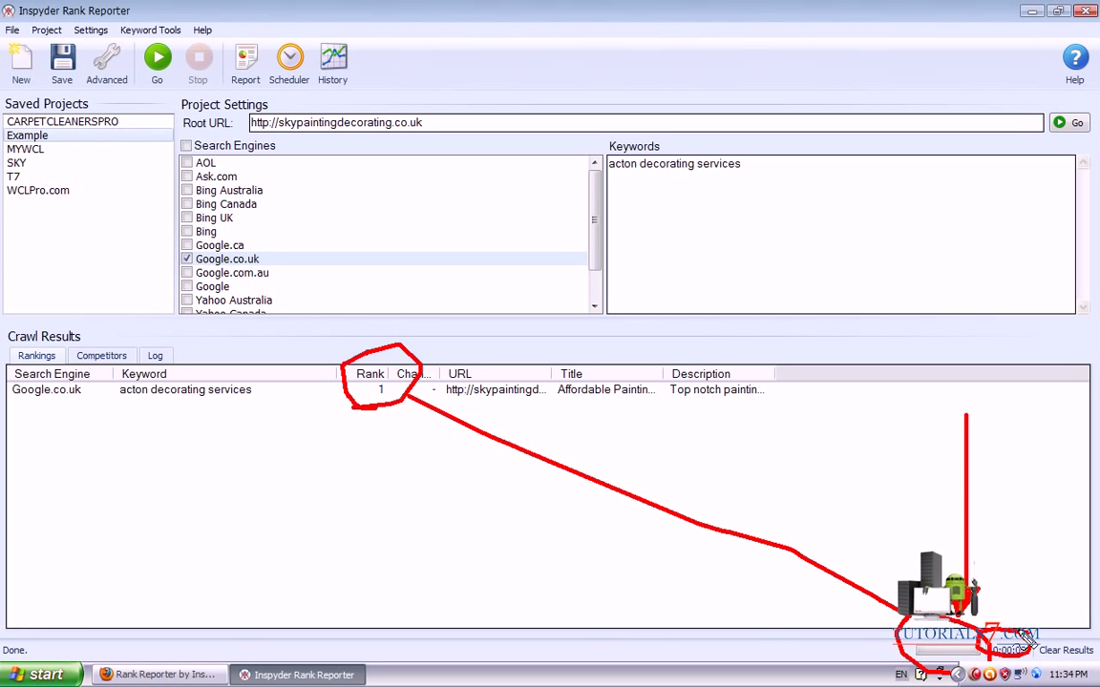
mouse_move(406, 587)
mouse_down()
mouse_move(390, 413)
mouse_move(410, 422)
mouse_move(396, 432)
mouse_up()
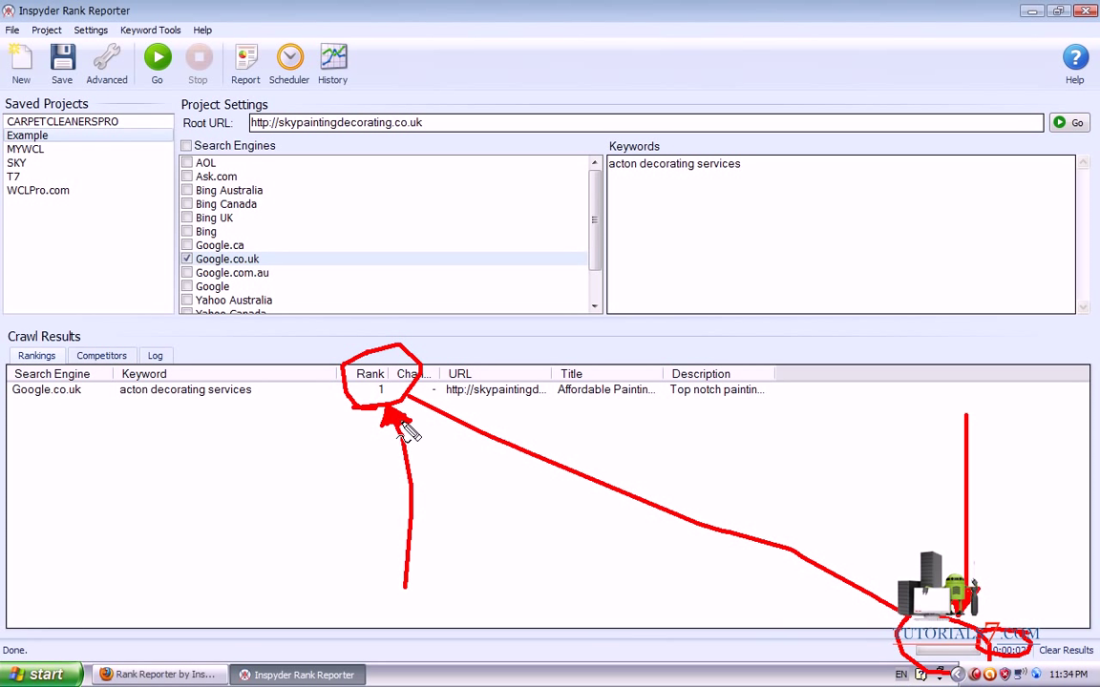
key(Escape)
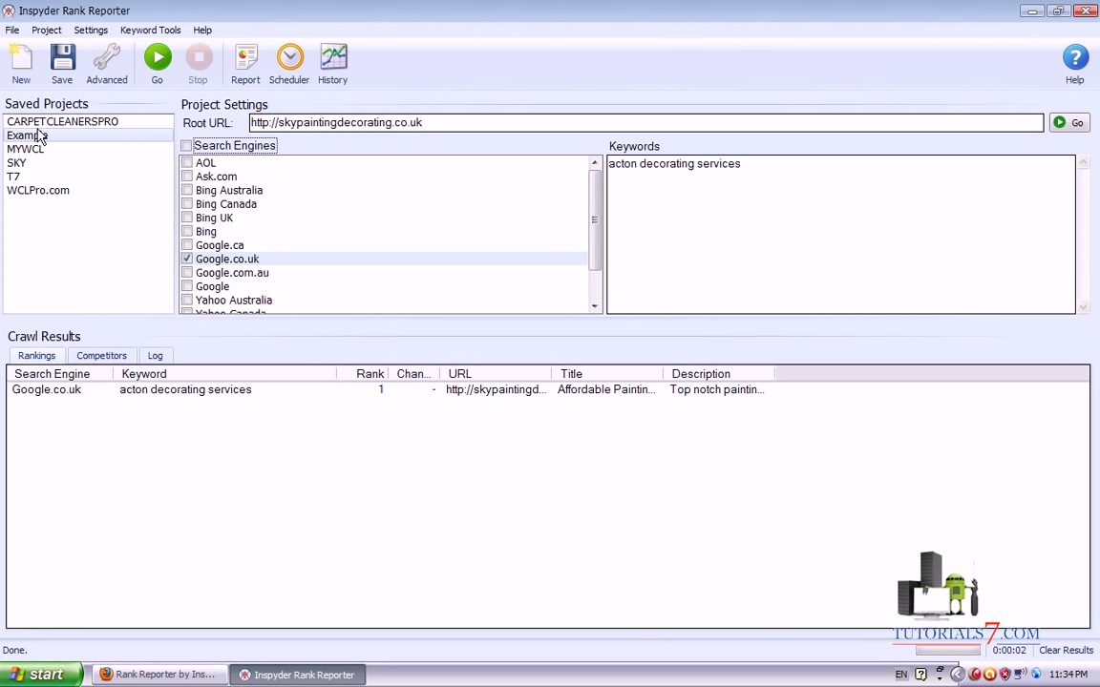
- Save the Example project, load SKY with its keyword rankings, and start a keyword history report
click(32, 170)
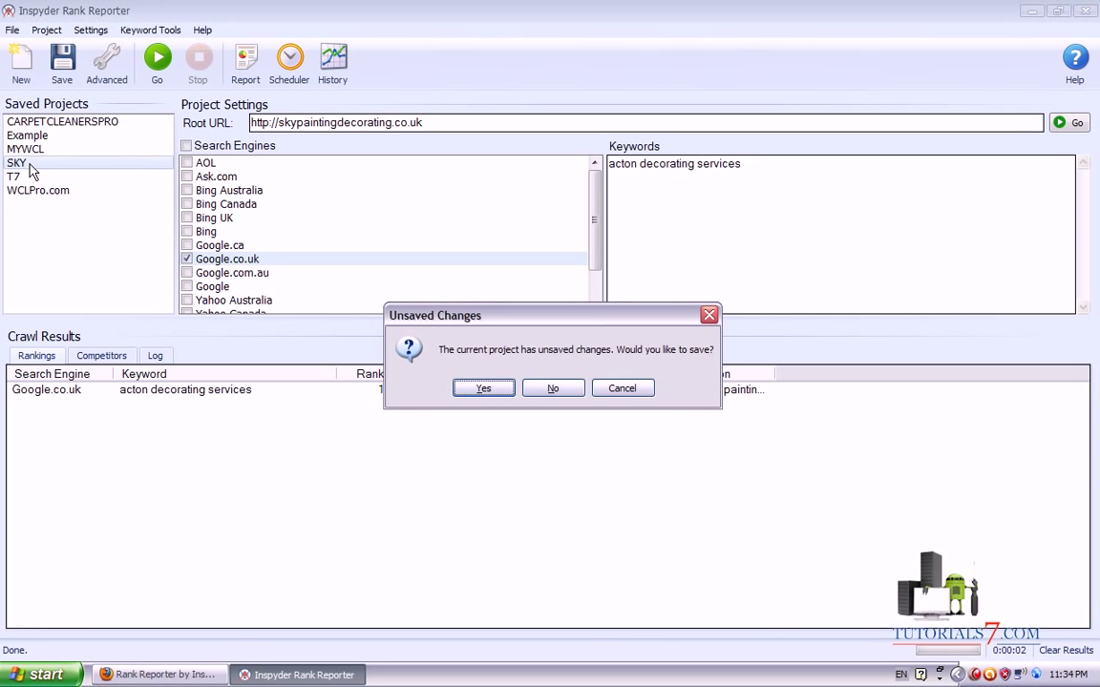
click(505, 382)
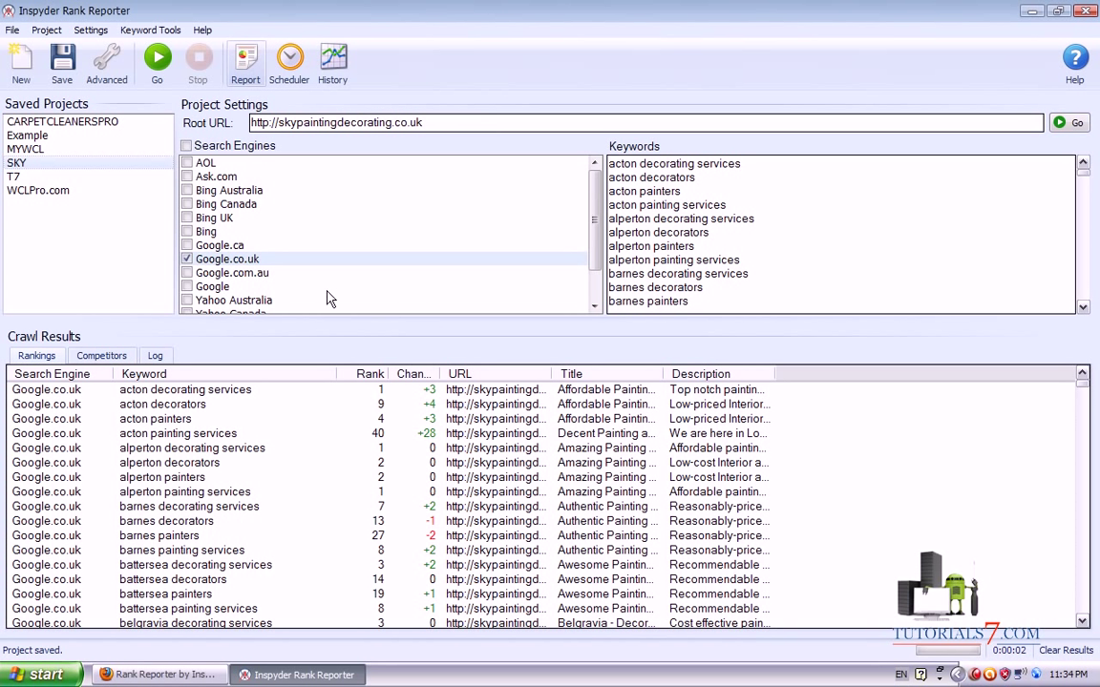
drag(312, 537, 246, 95)
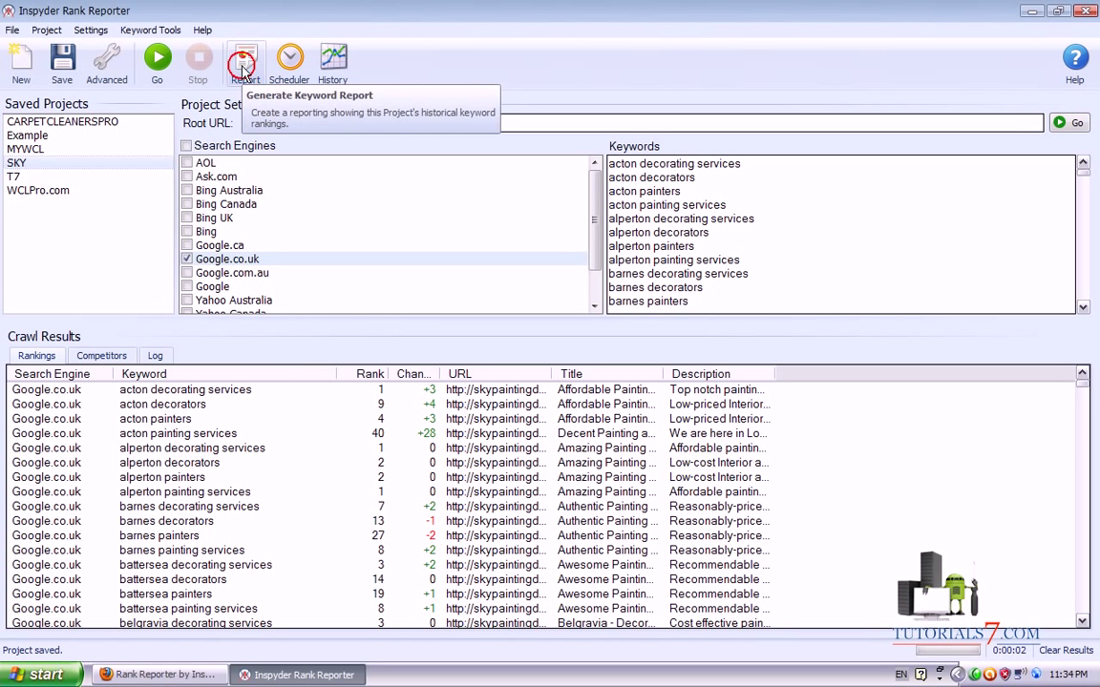
click(242, 72)
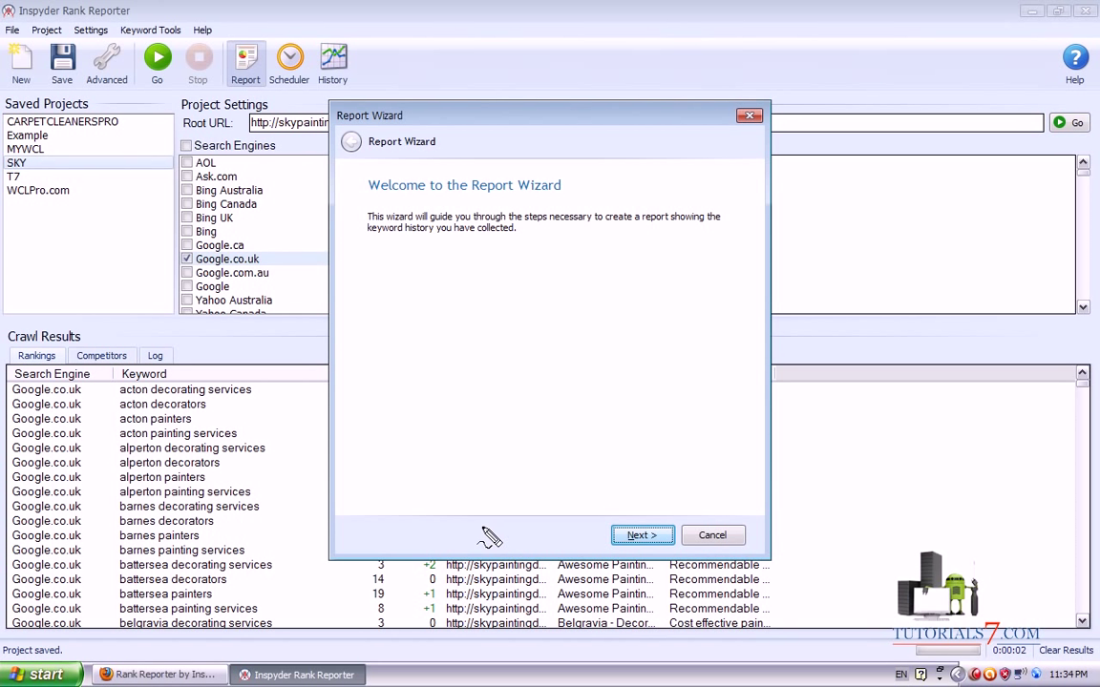
- Keep all SKY keywords and Google.co.uk selected, advancing the Report Wizard to Format Settings
drag(483, 531, 390, 151)
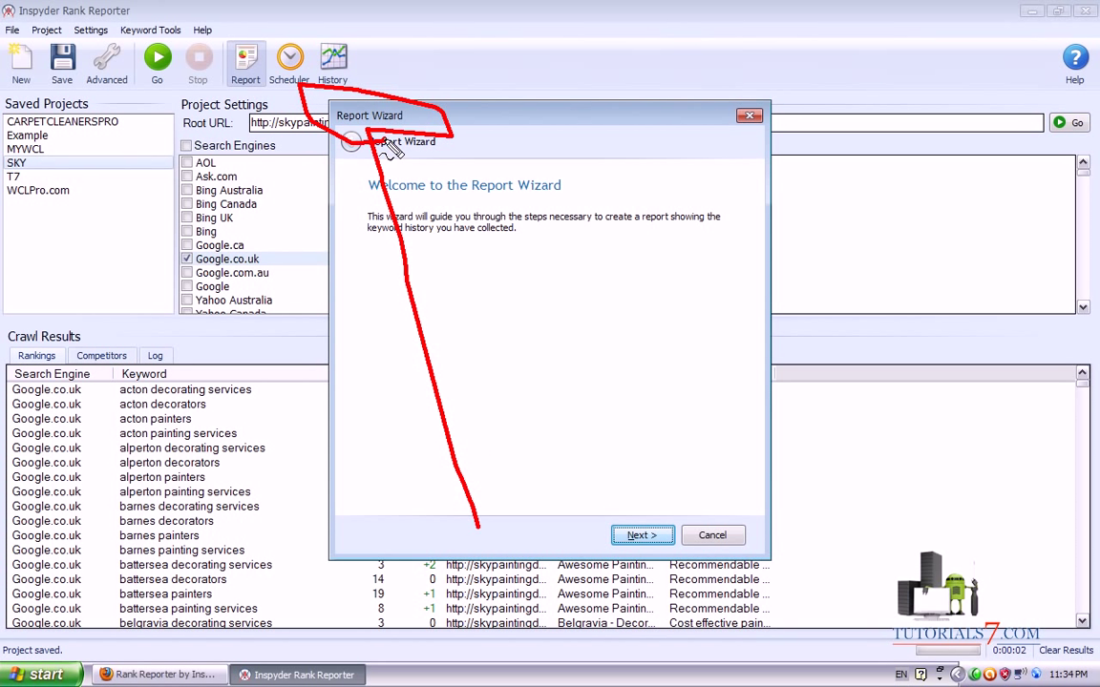
click(642, 535)
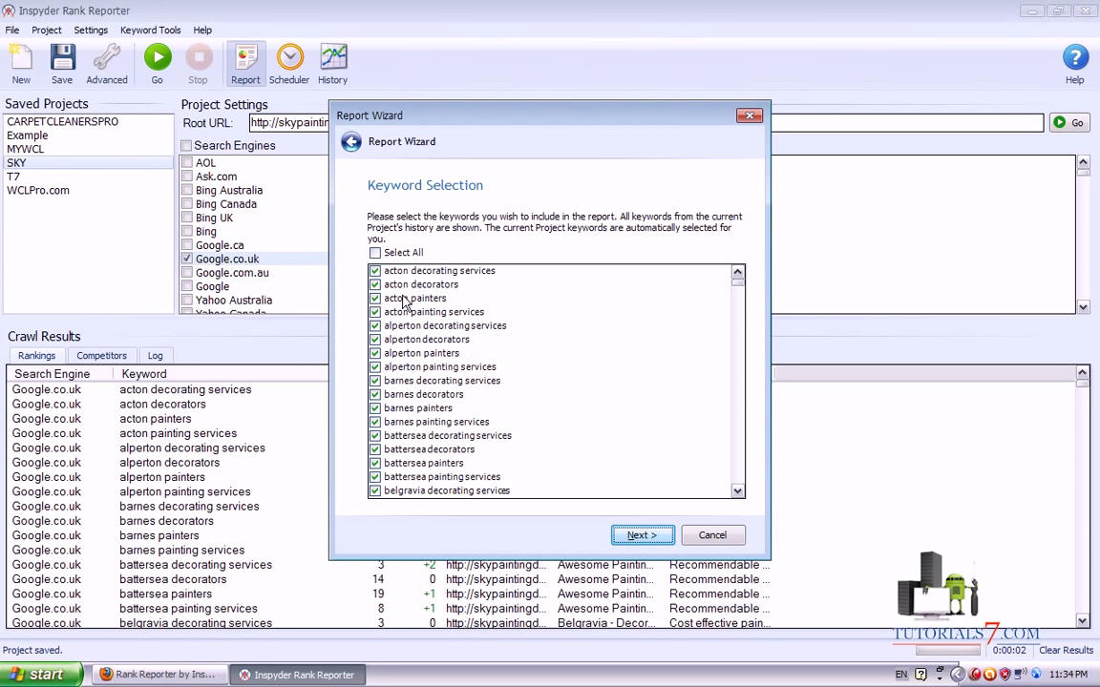
click(641, 540)
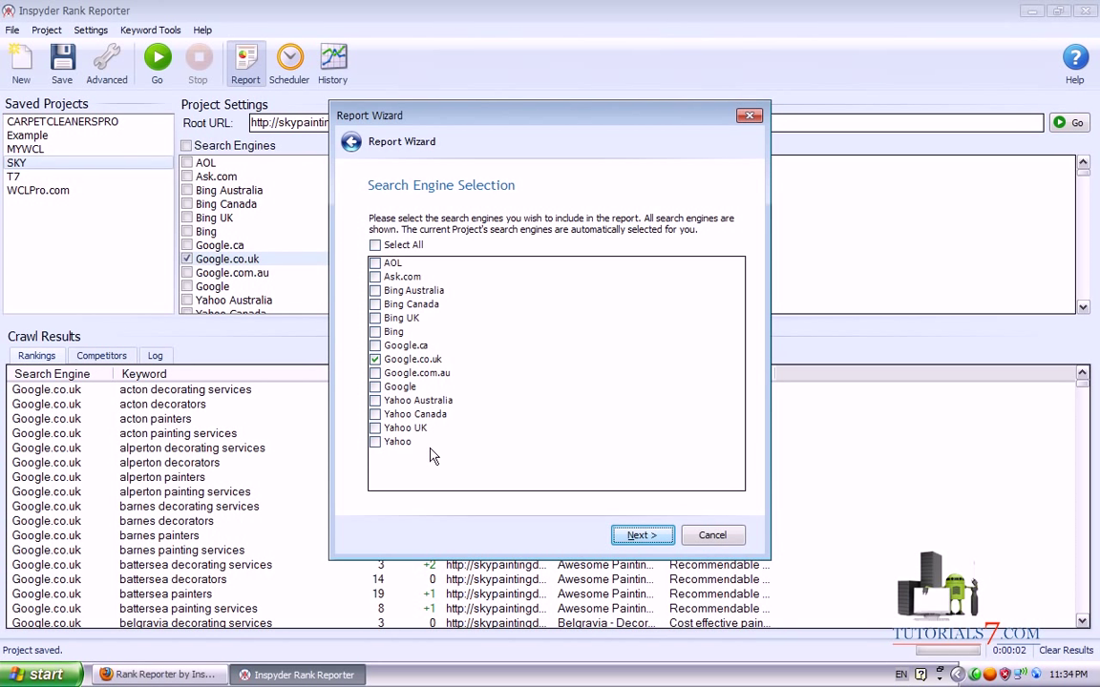
click(659, 538)
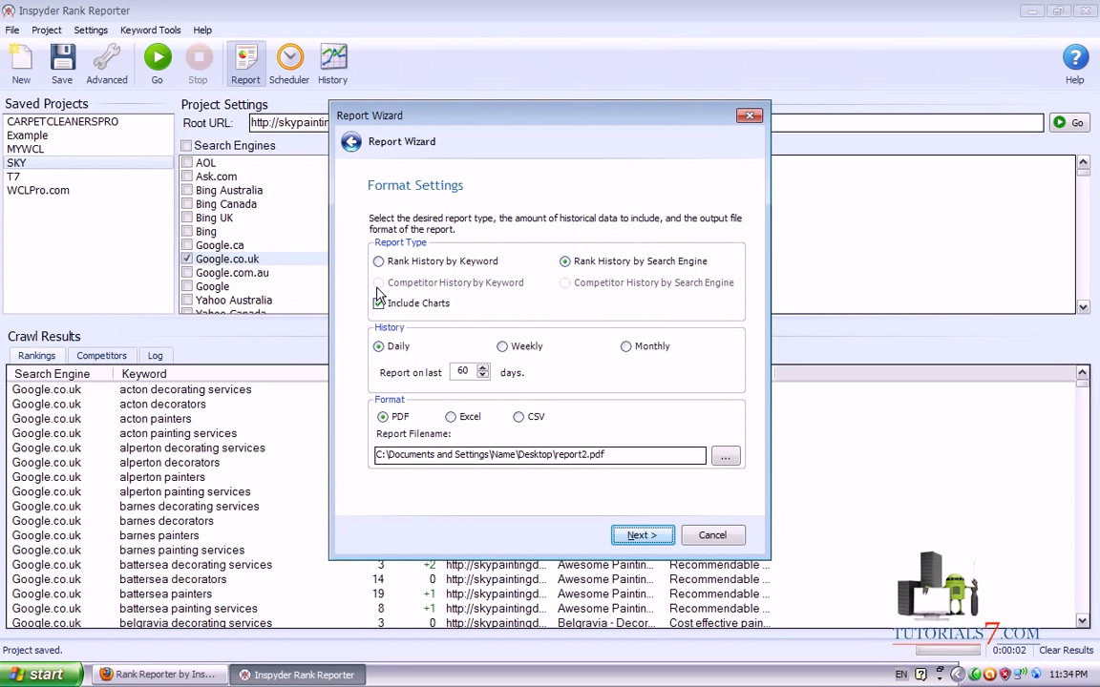
- Annotate the report type options in the Format Settings page
mouse_move(370, 279)
mouse_down()
mouse_move(377, 250)
mouse_move(380, 270)
mouse_move(449, 293)
mouse_move(363, 303)
mouse_up()
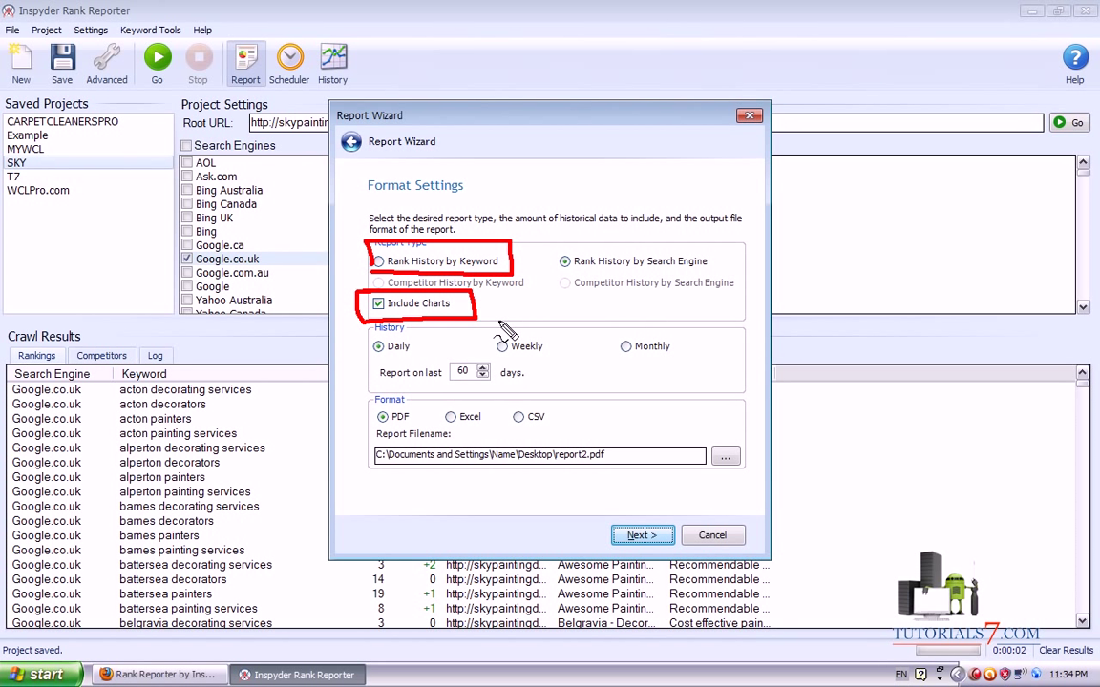
mouse_move(499, 320)
mouse_down()
mouse_move(616, 244)
mouse_move(625, 264)
mouse_up()
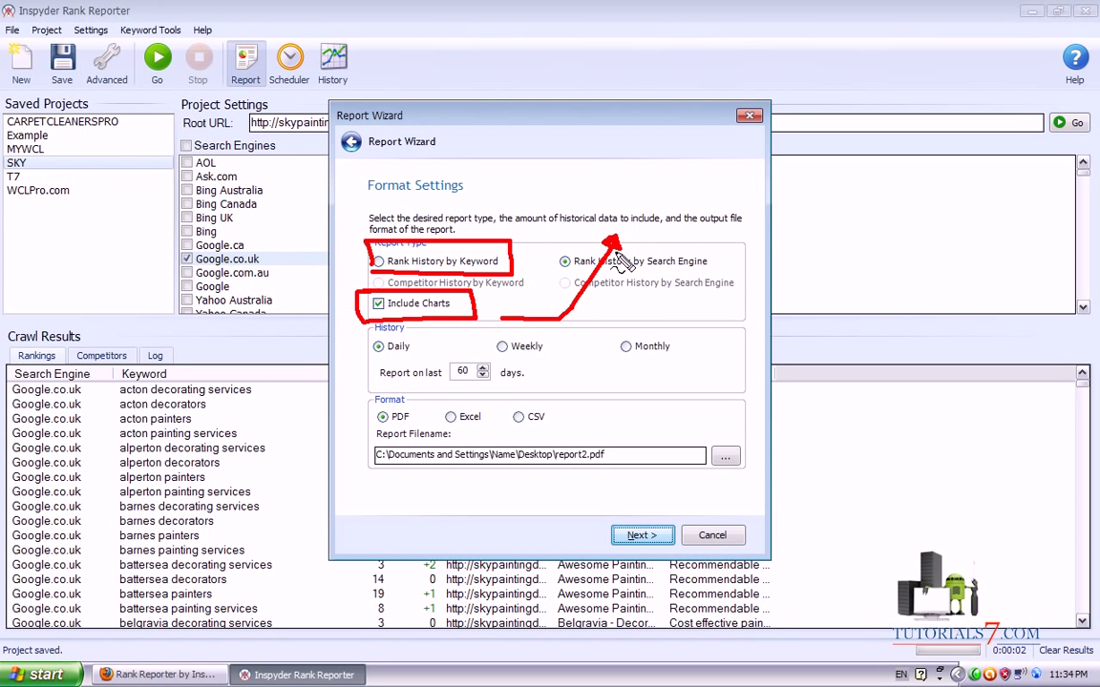
key(Escape)
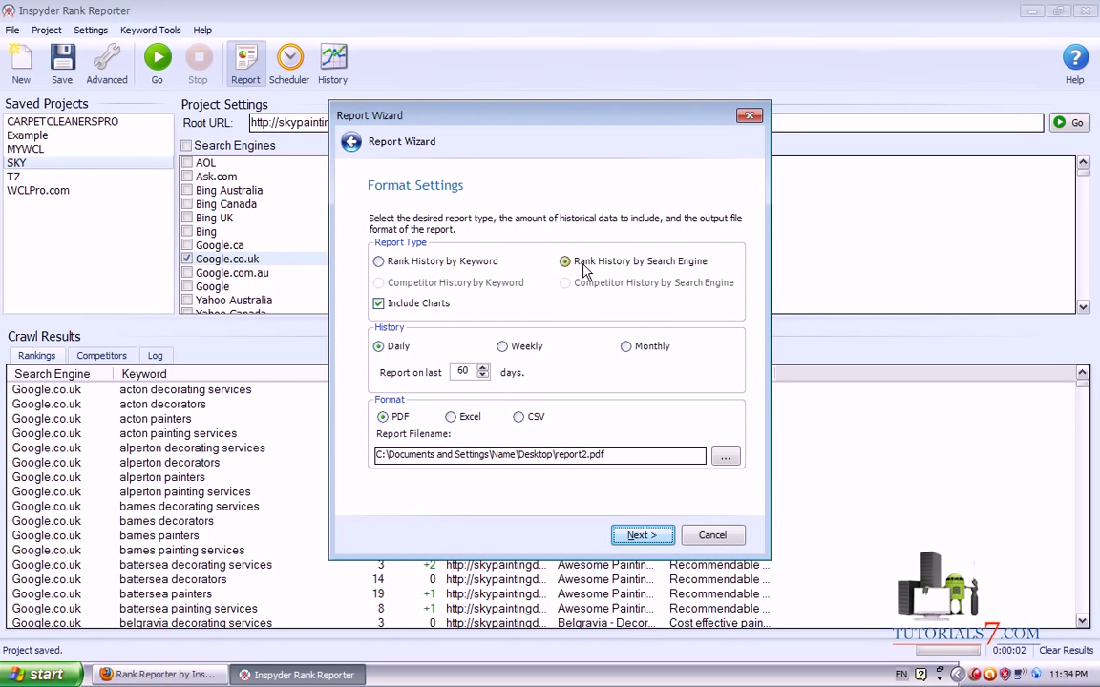
mouse_move(560, 271)
mouse_down()
mouse_move(716, 254)
mouse_move(553, 267)
mouse_up()
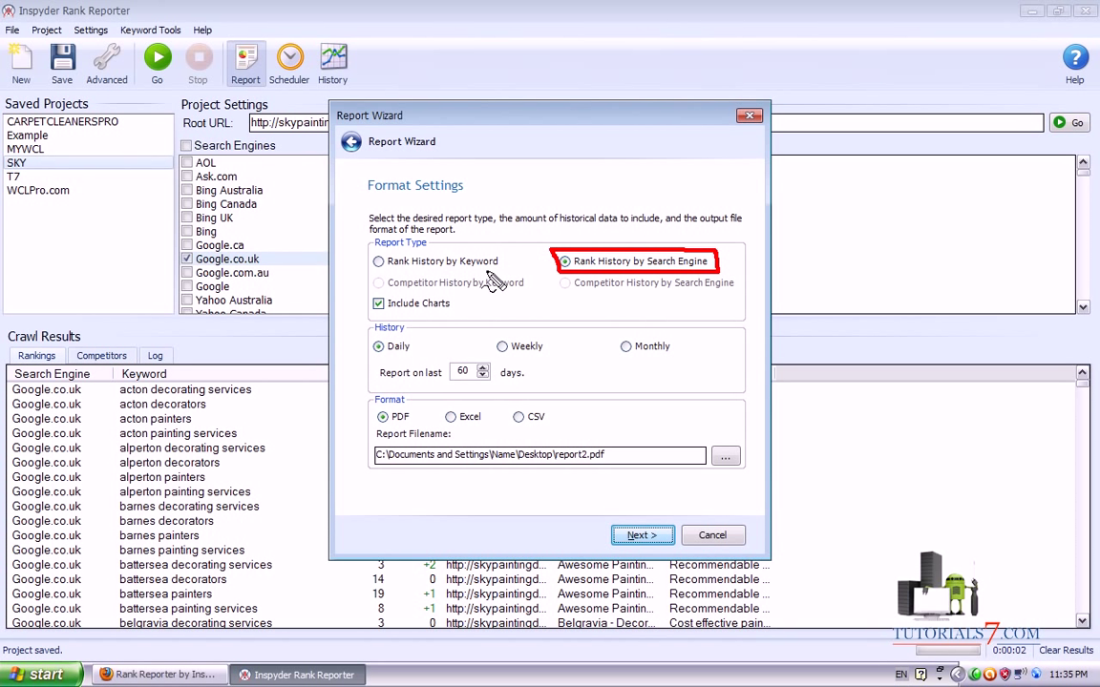
mouse_move(377, 282)
mouse_down()
mouse_move(411, 247)
mouse_move(374, 272)
mouse_up()
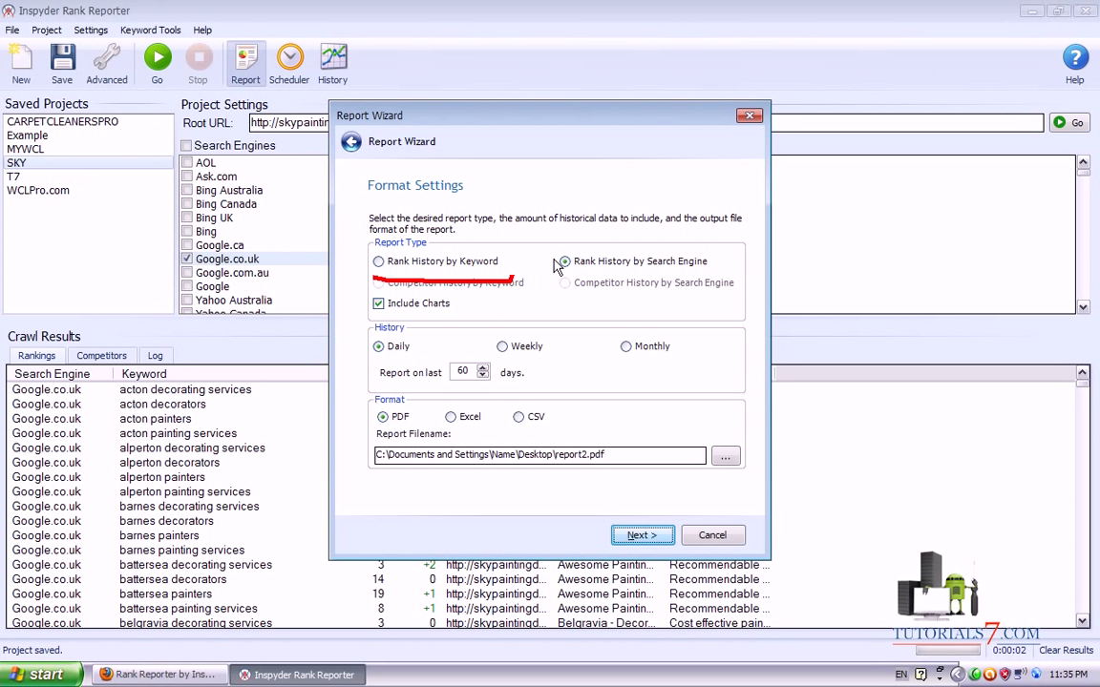
- Choose Rank History by Search Engine with daily history and adjust the number of days
drag(549, 249, 571, 260)
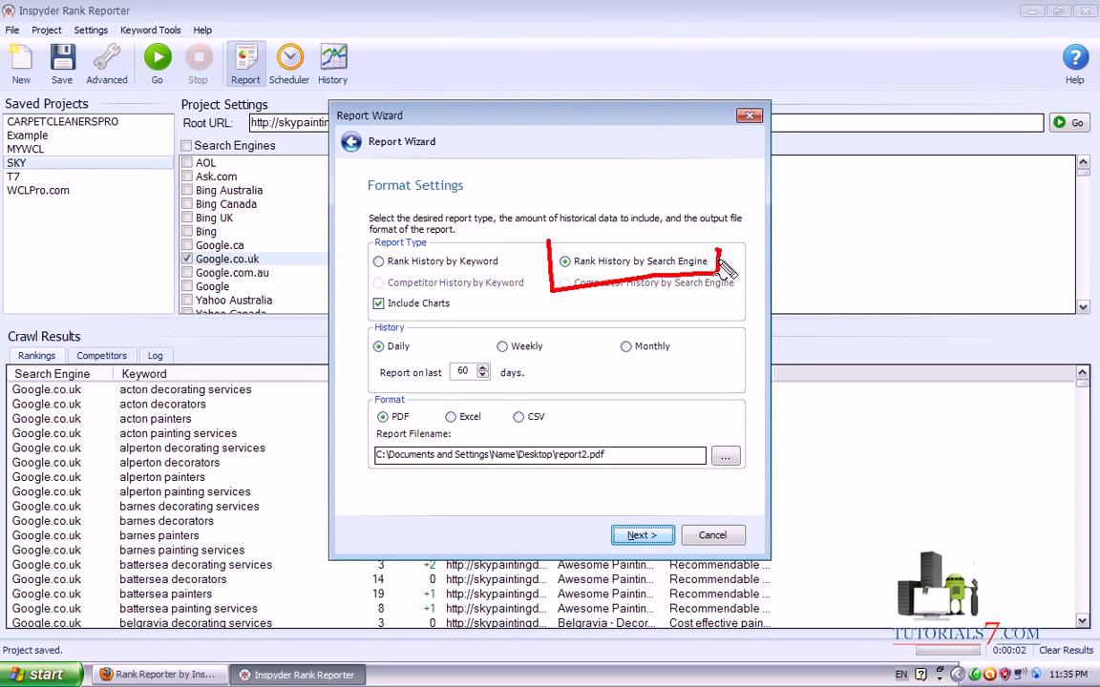
click(565, 261)
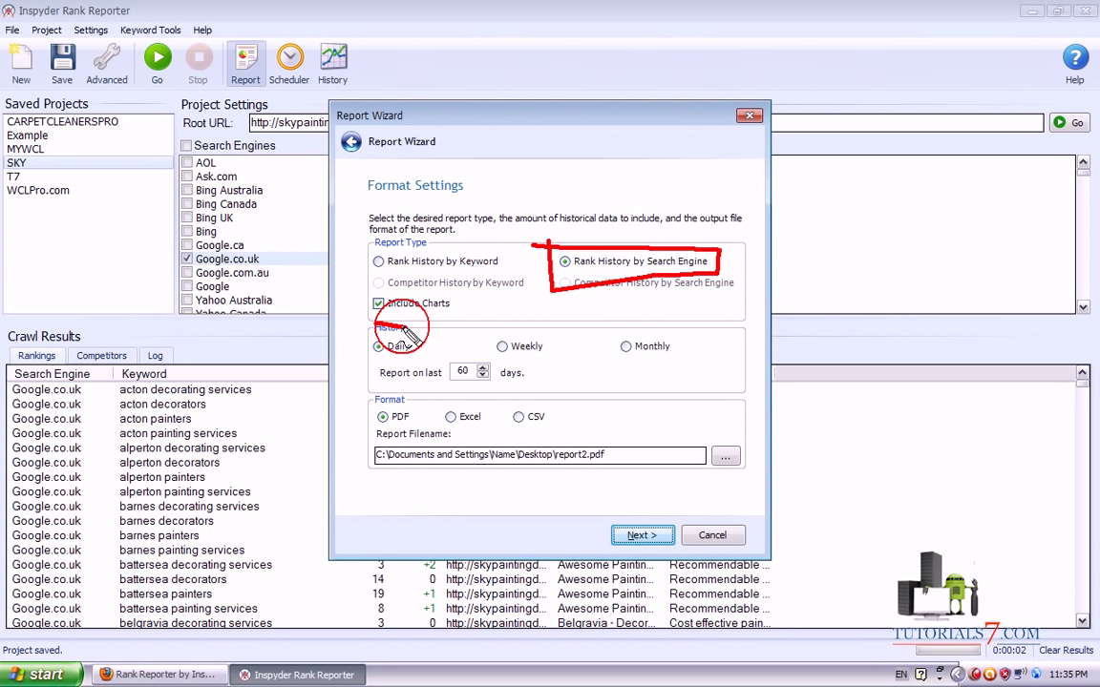
mouse_move(406, 327)
mouse_down()
mouse_move(368, 354)
mouse_move(420, 329)
mouse_up()
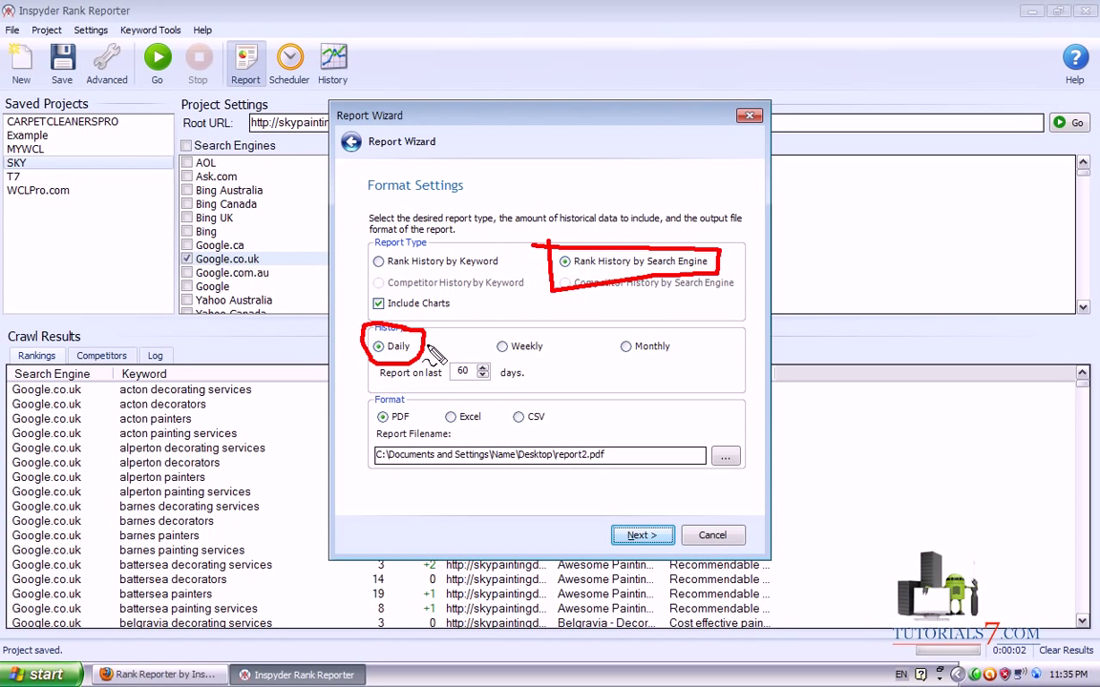
drag(554, 330, 492, 334)
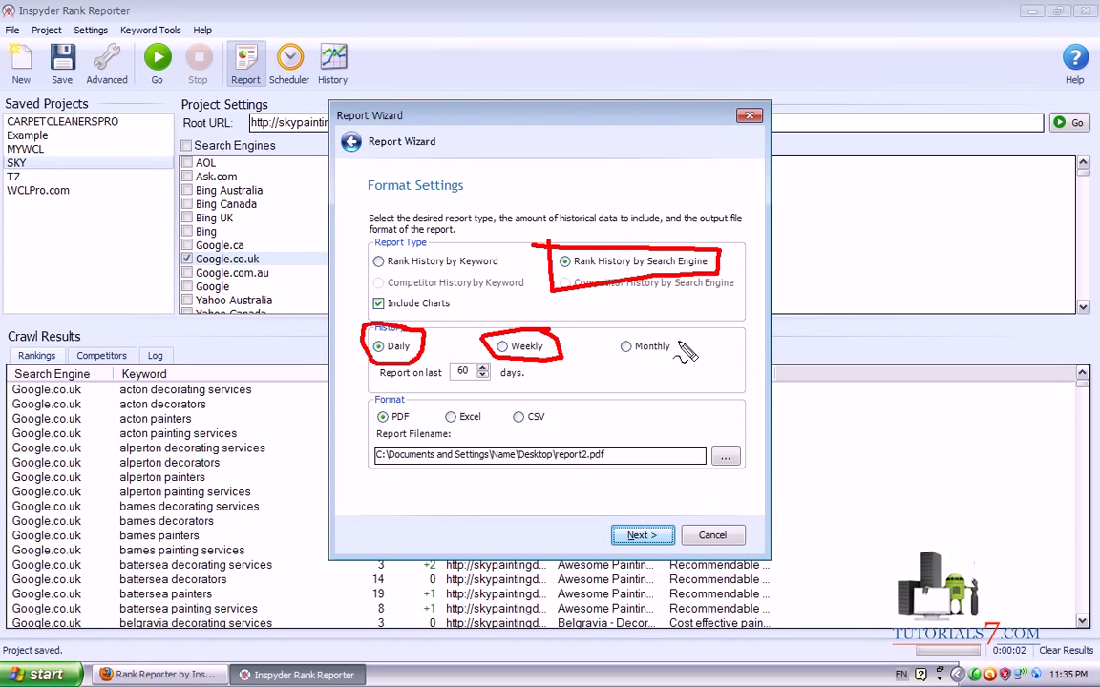
drag(645, 327, 611, 361)
key(Escape)
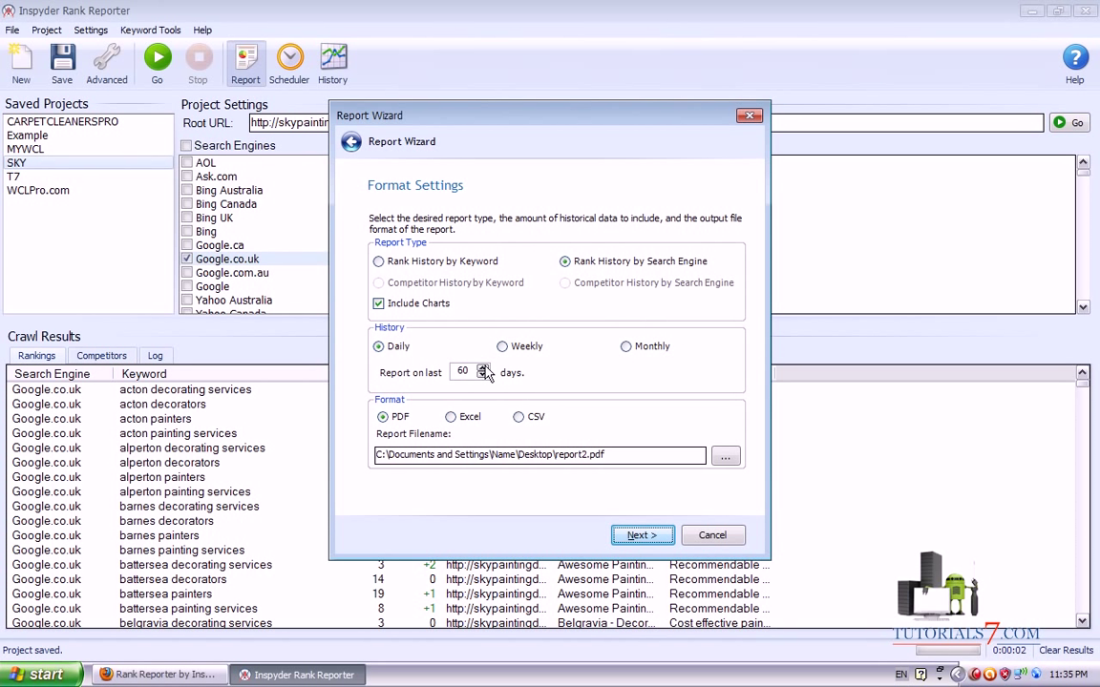
click(483, 370)
click(485, 373)
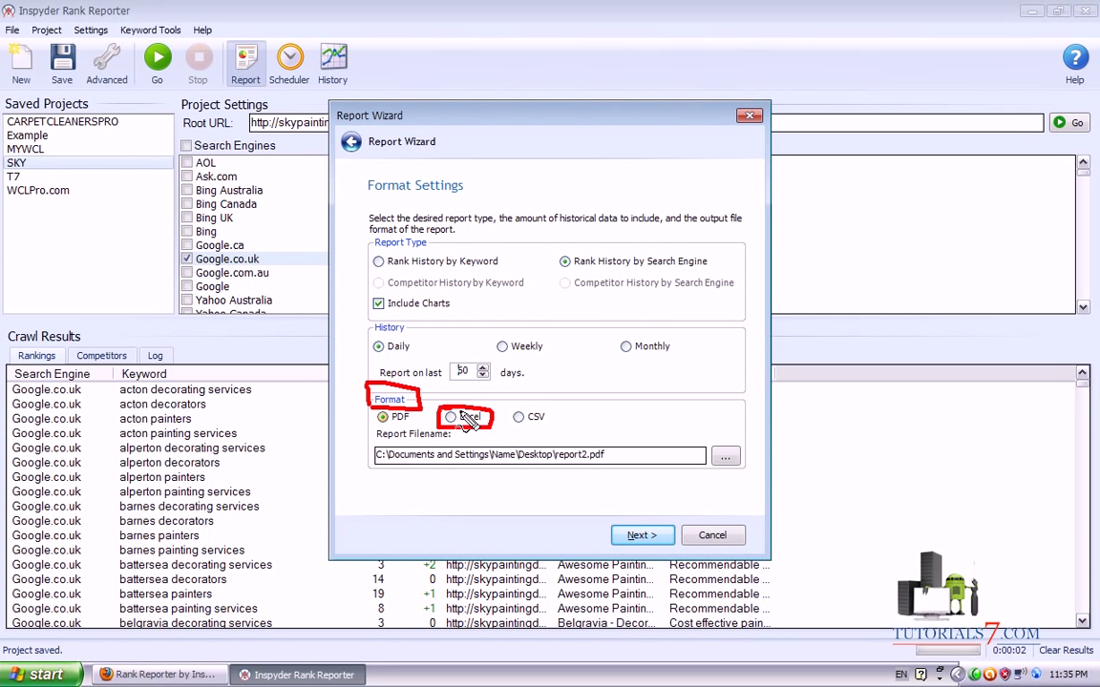
- Reach Report Configuration Complete, note the open-when-complete option, then cancel the wizard
click(639, 537)
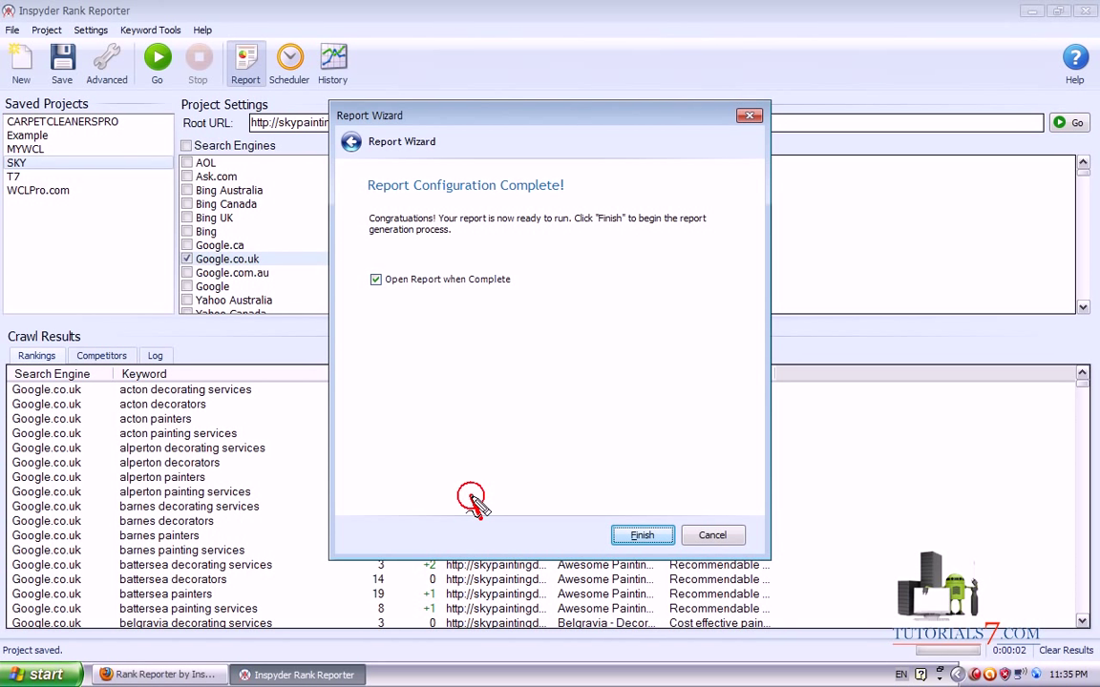
drag(480, 518, 382, 330)
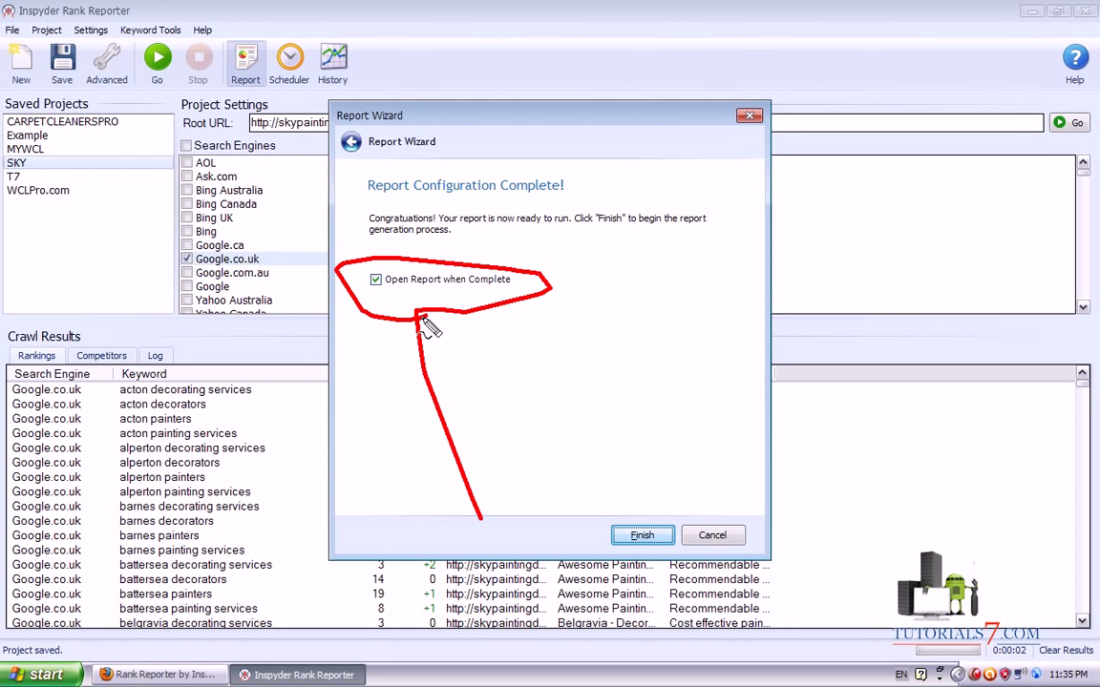
key(Escape)
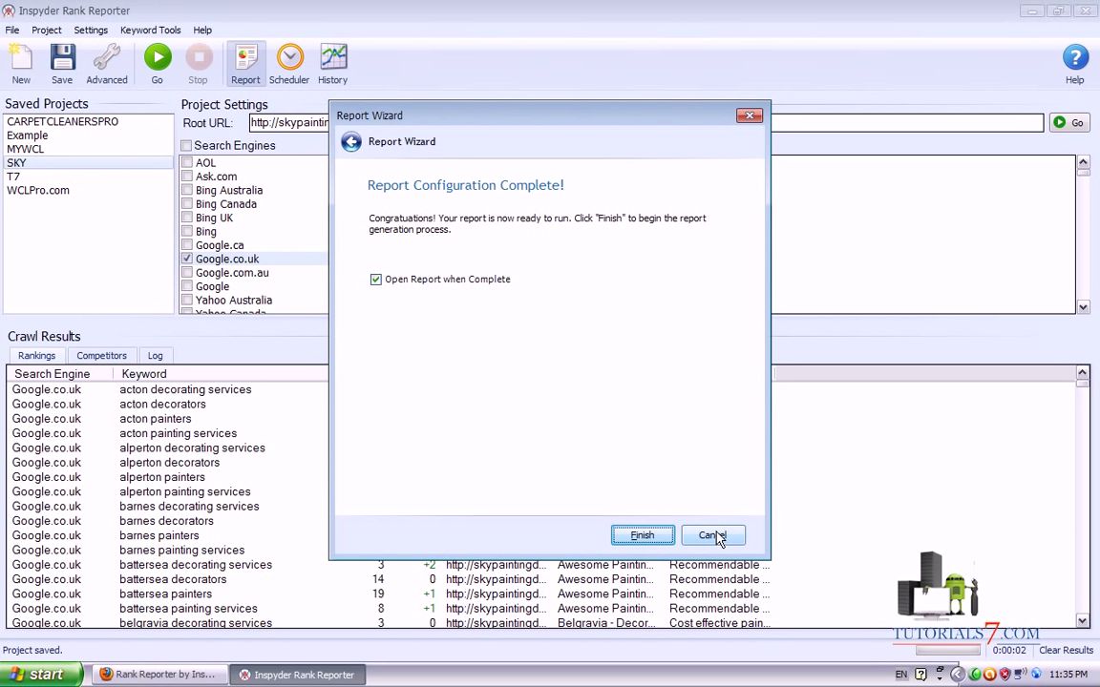
click(712, 536)
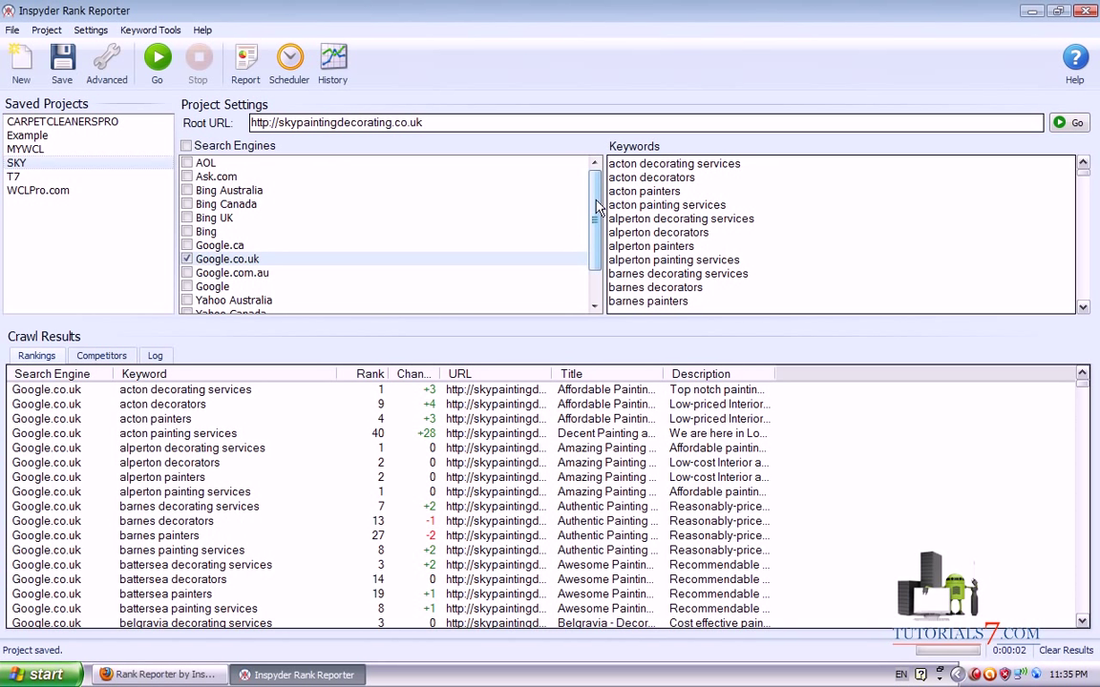
mouse_move(597, 183)
mouse_down()
mouse_move(599, 193)
mouse_move(597, 182)
mouse_up()
- Open Advanced Project Settings and review keyword interval, result page interval, query timeout and scan depth
click(106, 61)
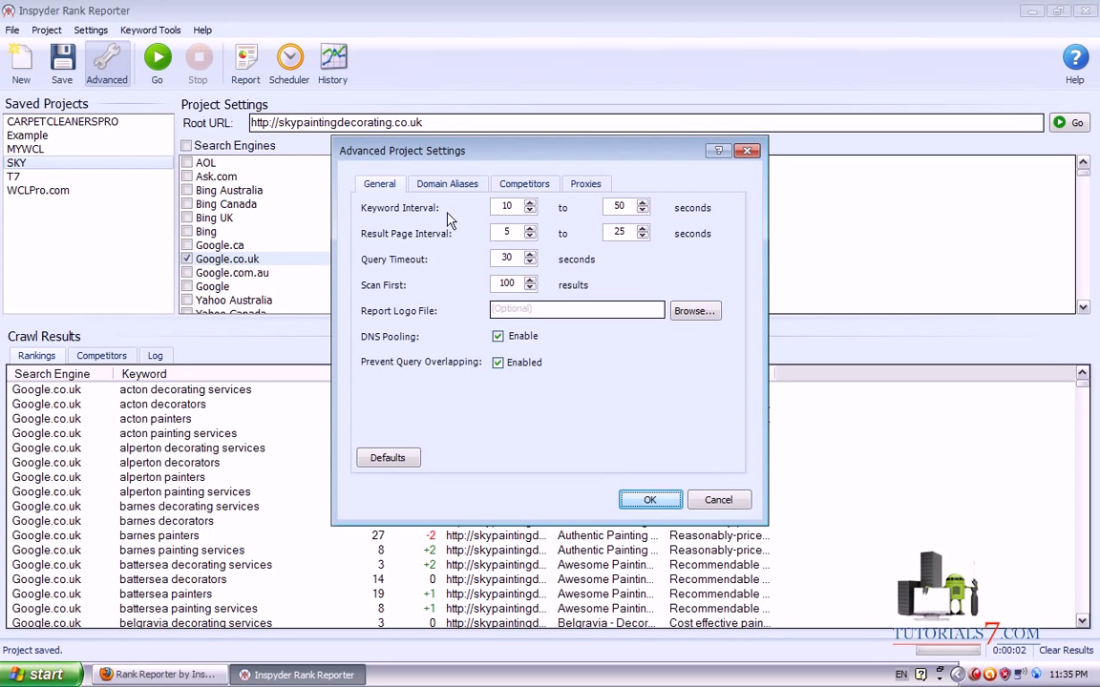
mouse_move(449, 206)
mouse_down()
mouse_move(479, 208)
mouse_move(488, 234)
mouse_up()
drag(435, 259, 484, 259)
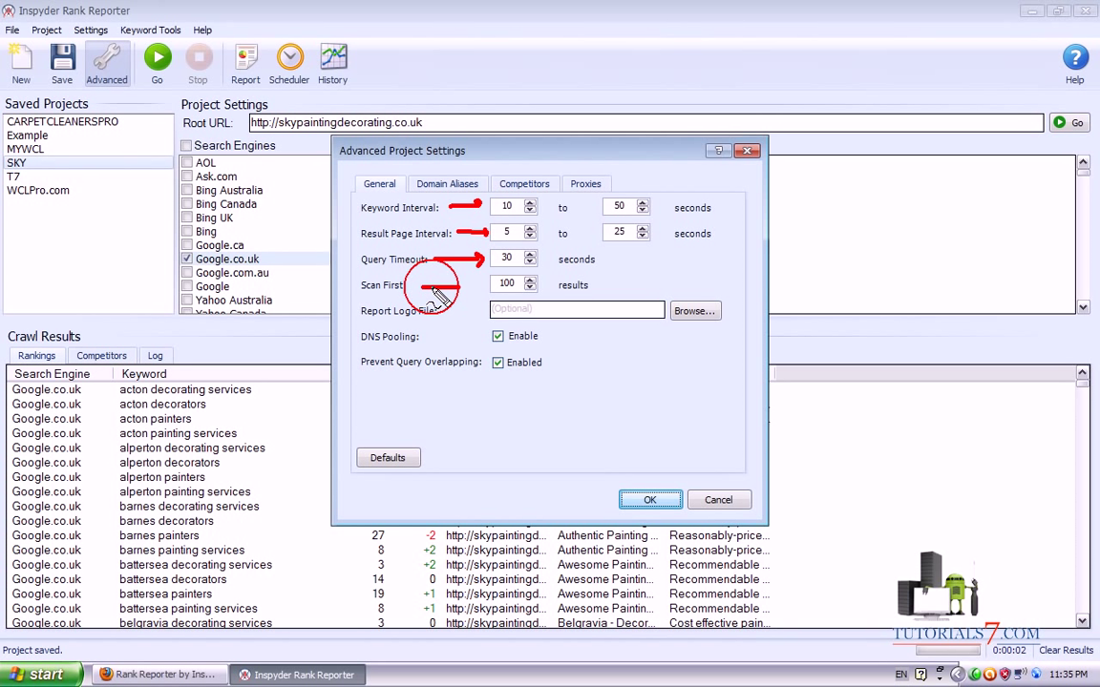
drag(421, 285, 475, 285)
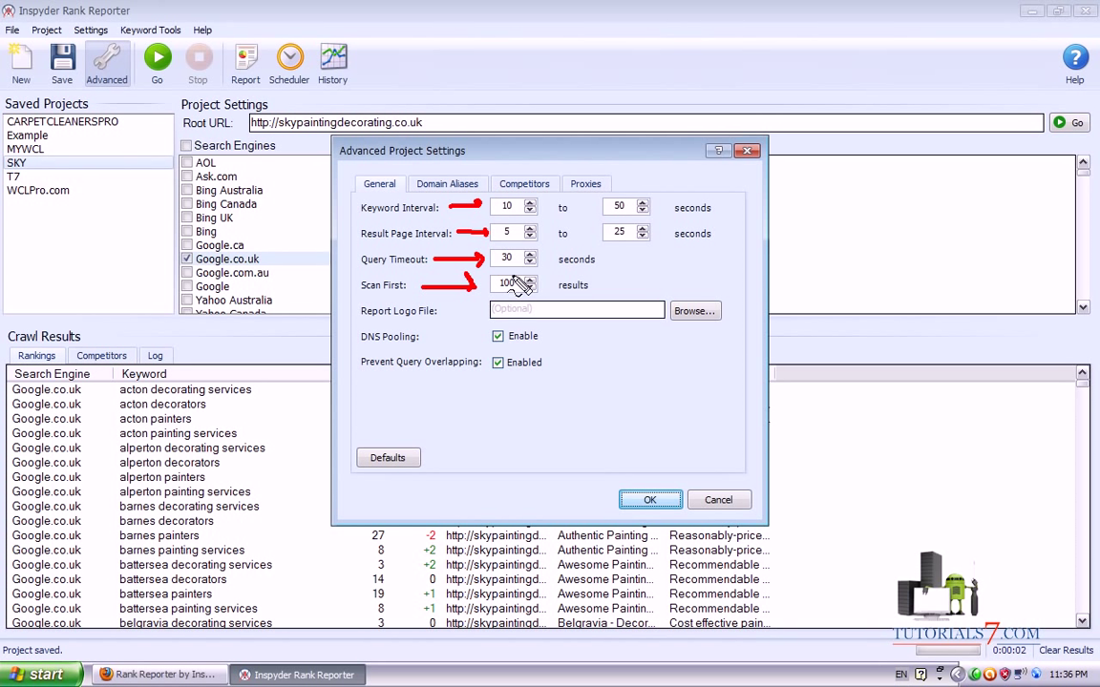
- Review the Domain Aliases, Competitors and Proxies tabs, including shared proxies and the hostname and password fields
click(447, 183)
click(535, 186)
click(586, 186)
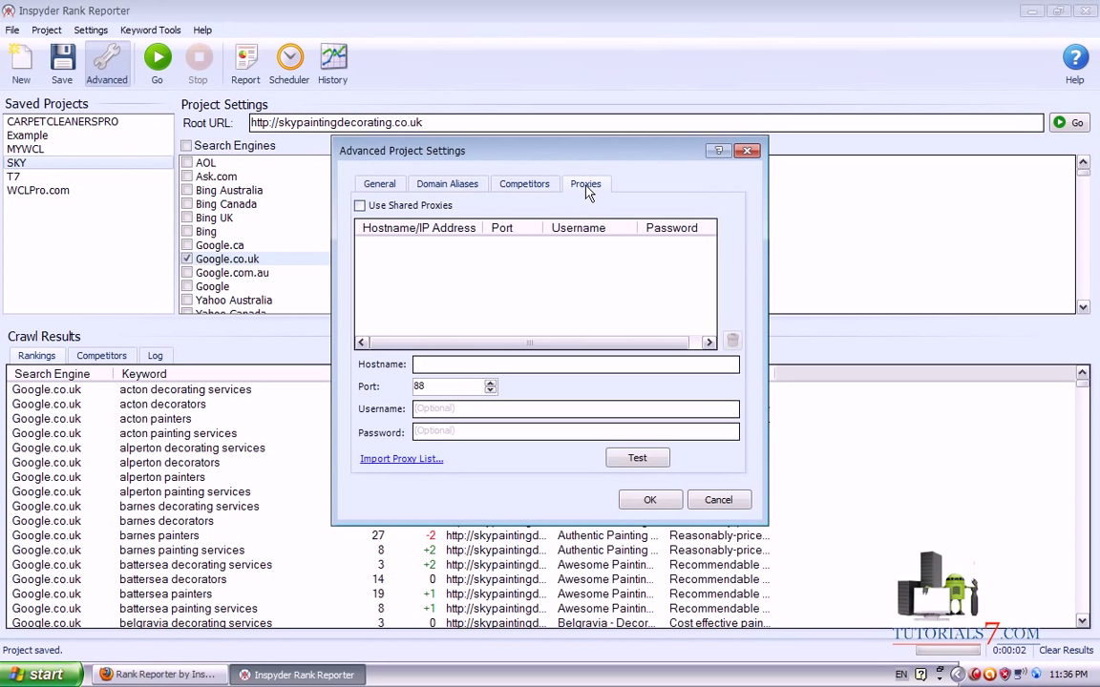
drag(609, 164, 579, 188)
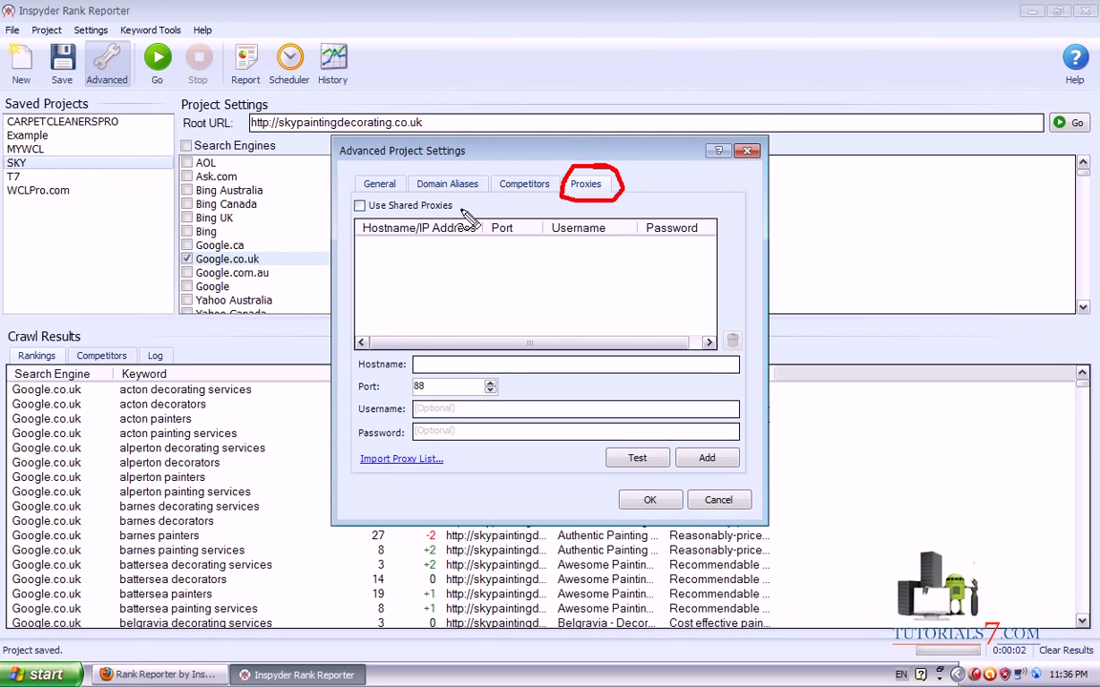
drag(349, 198, 468, 222)
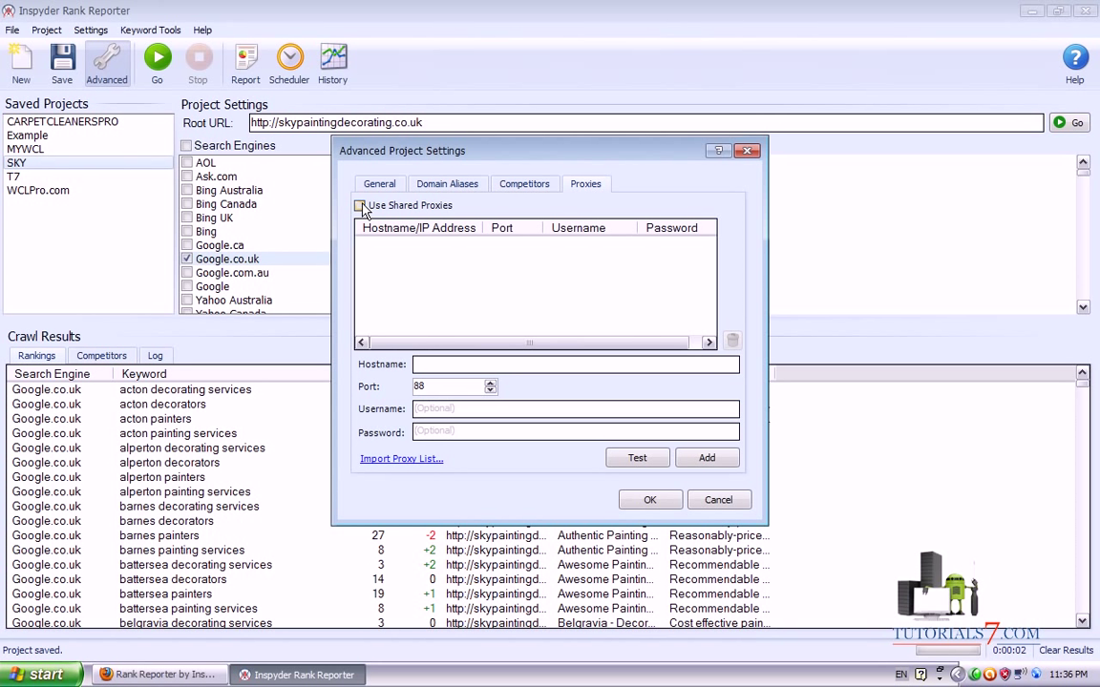
click(422, 363)
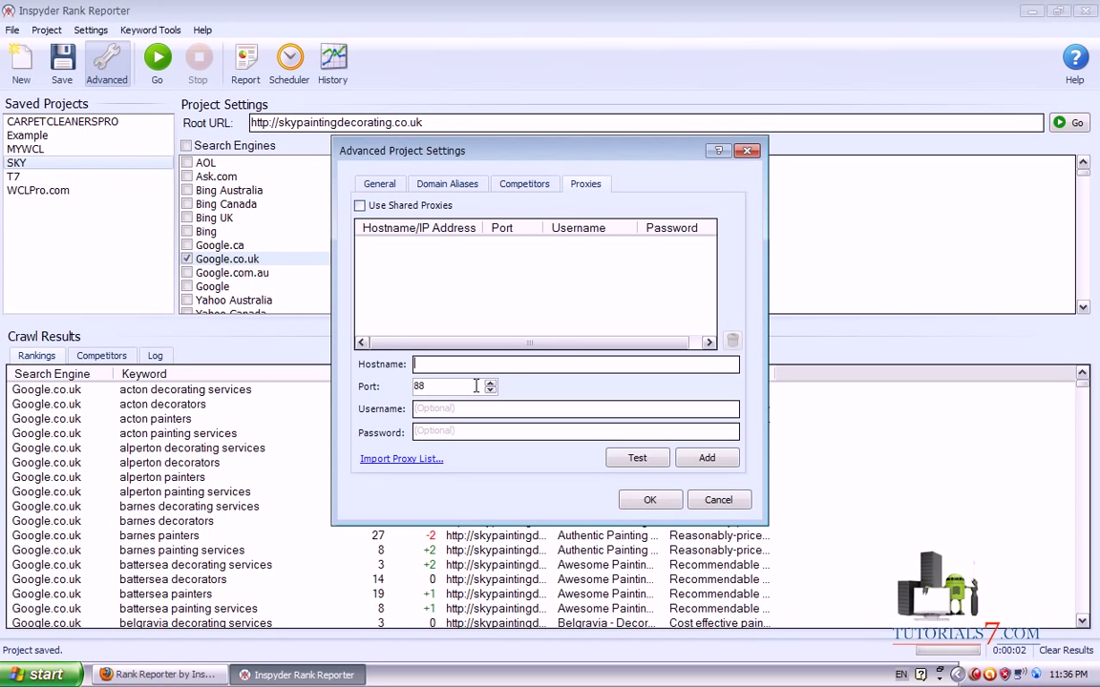
click(463, 433)
- Close the advanced project settings and open the rank History browser
click(751, 151)
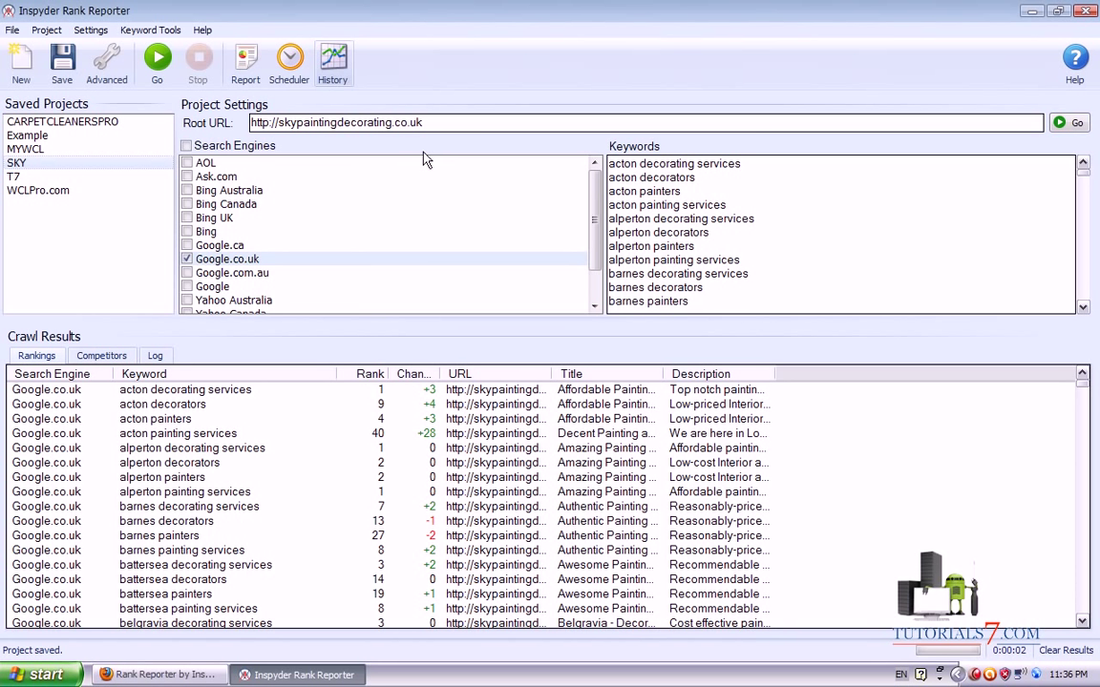
drag(426, 405, 367, 43)
click(332, 63)
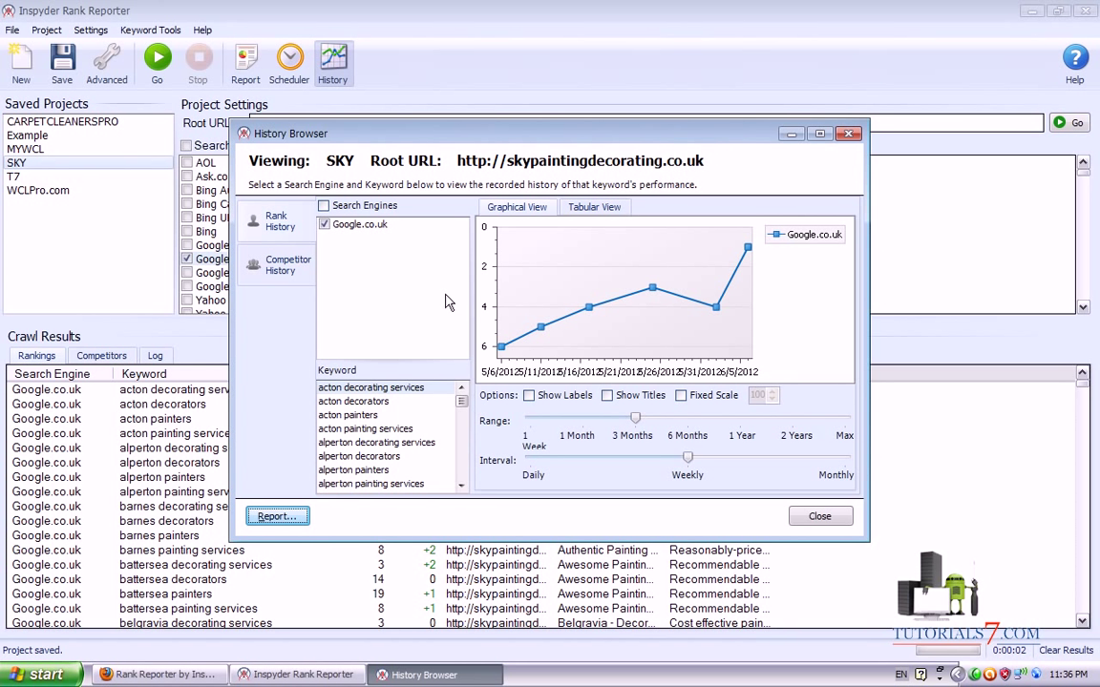
- Show the acton decorators rank chart, trying Show Labels, Show Titles and Fixed Scale
click(344, 403)
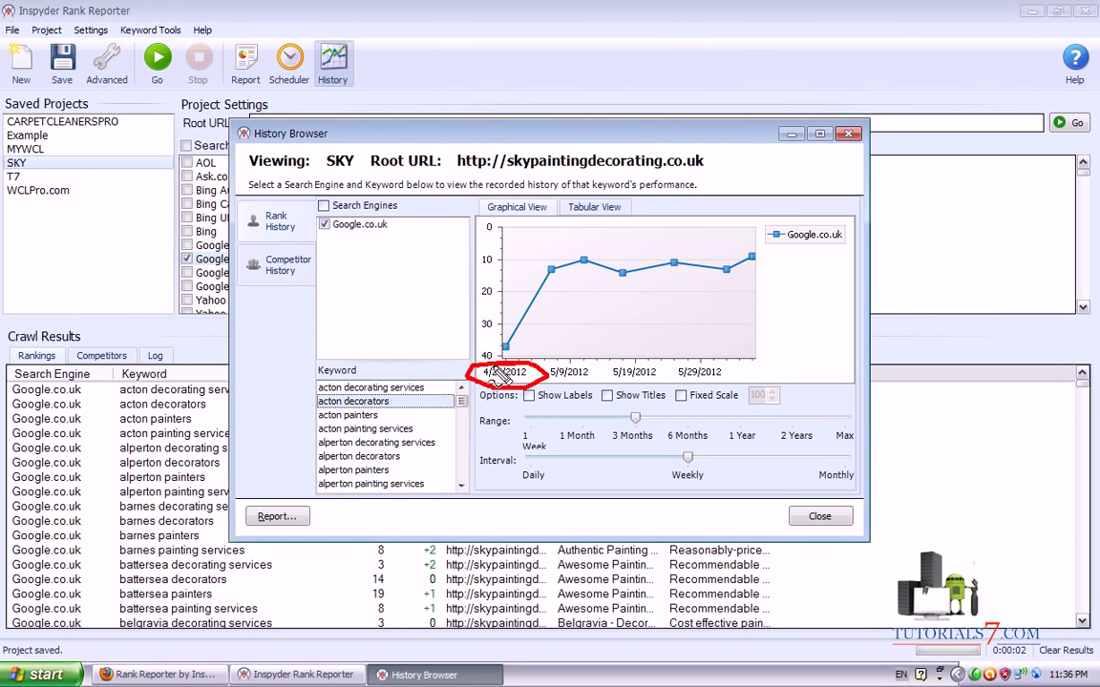
click(528, 399)
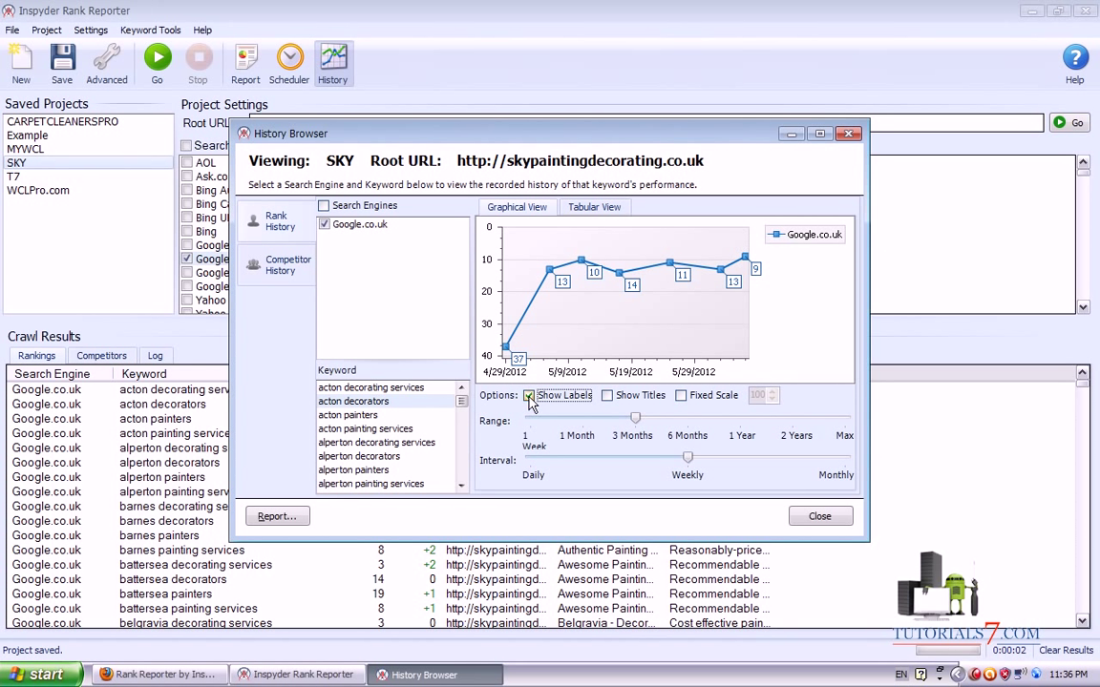
click(530, 395)
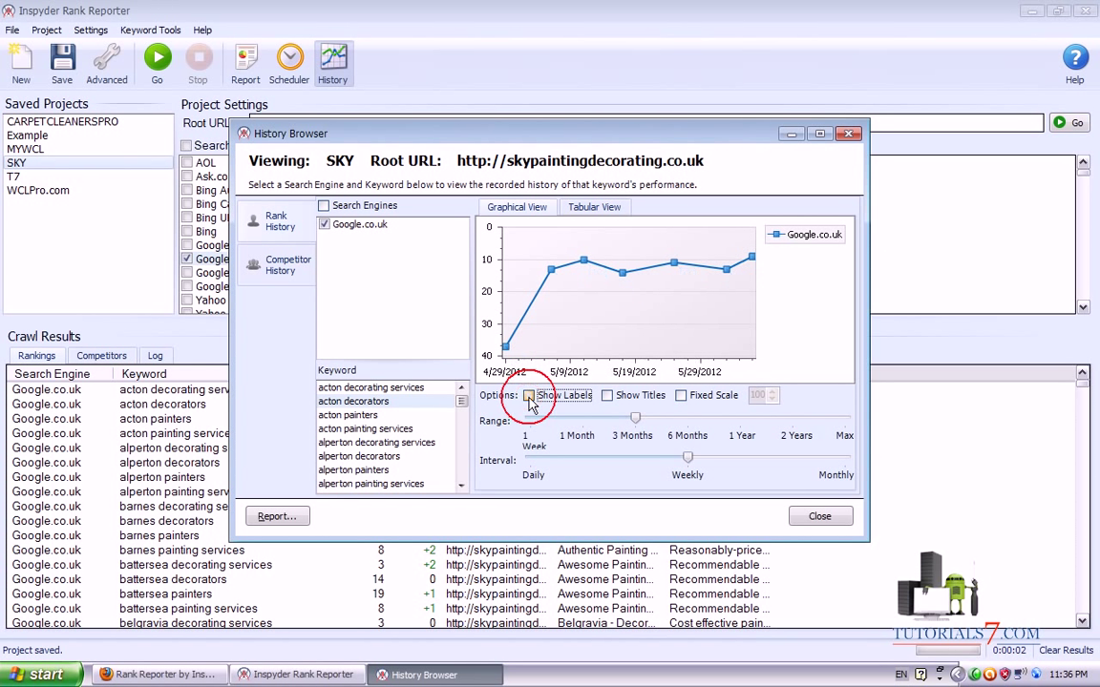
click(607, 396)
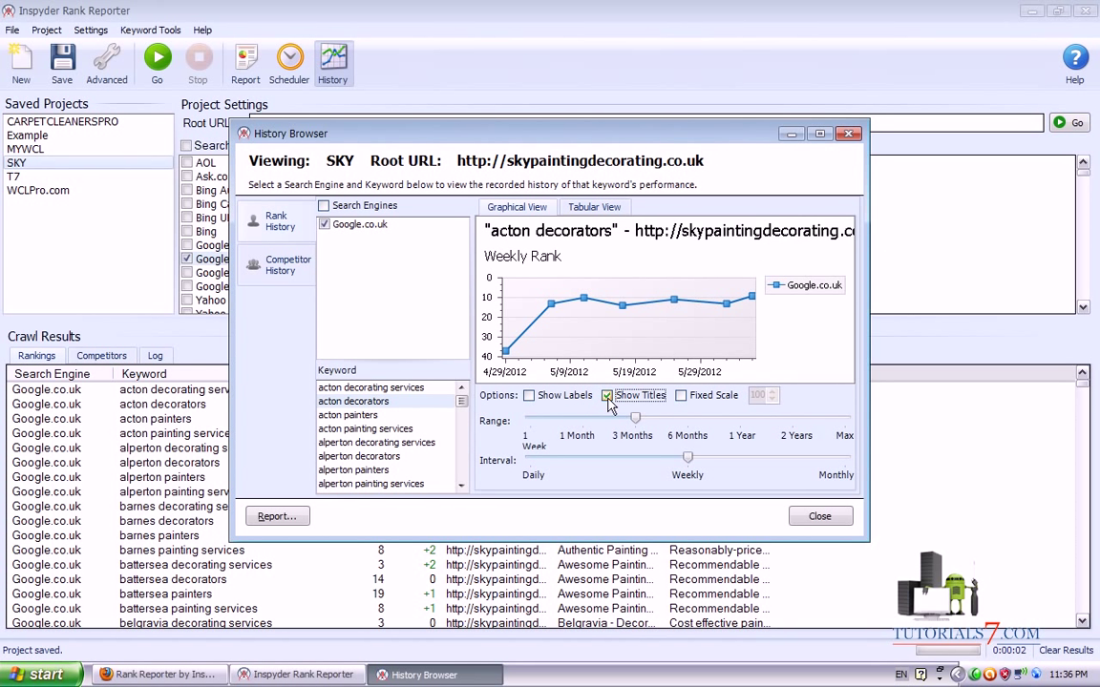
click(607, 396)
click(682, 395)
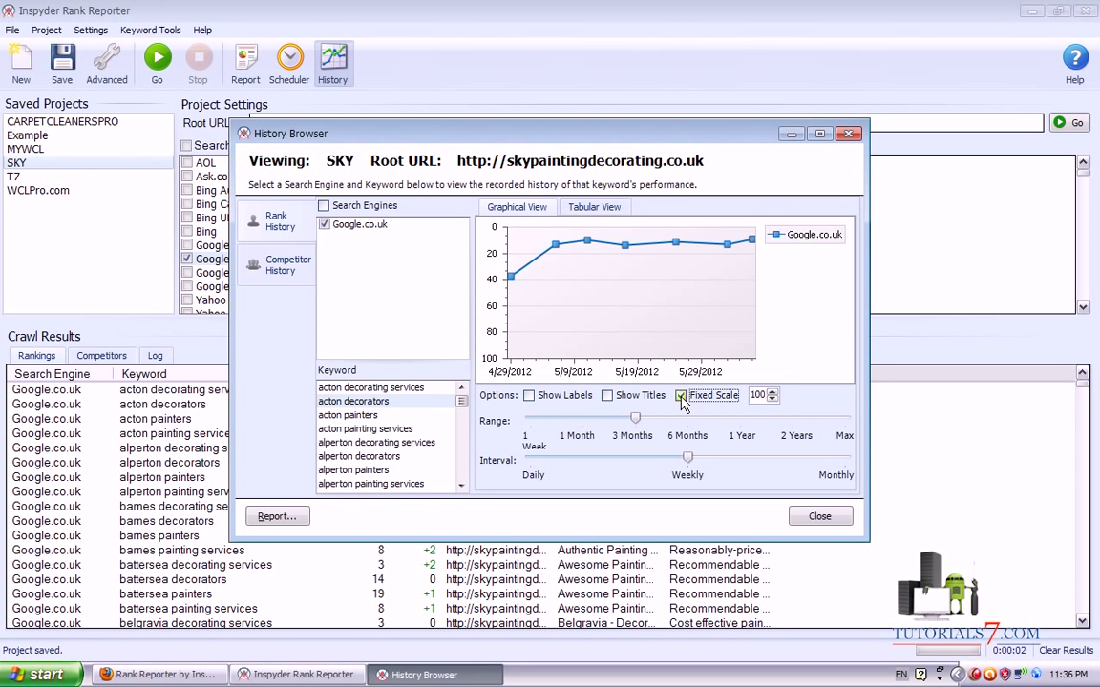
- Browse the charts from acton painting services through to alperton painting services
click(358, 416)
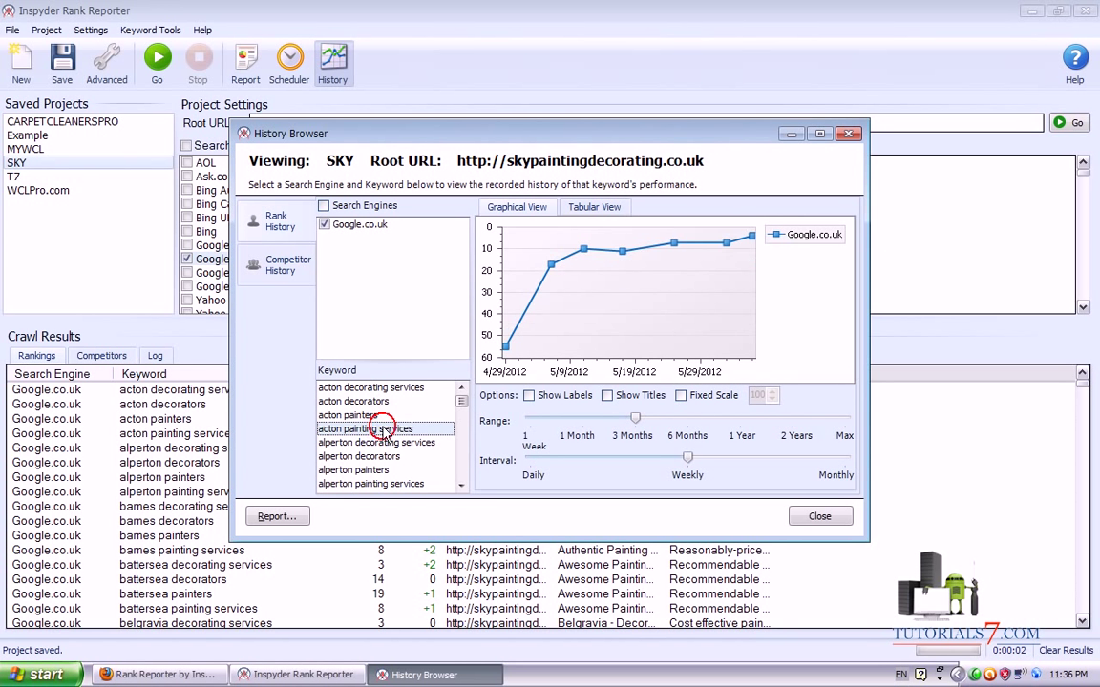
click(389, 443)
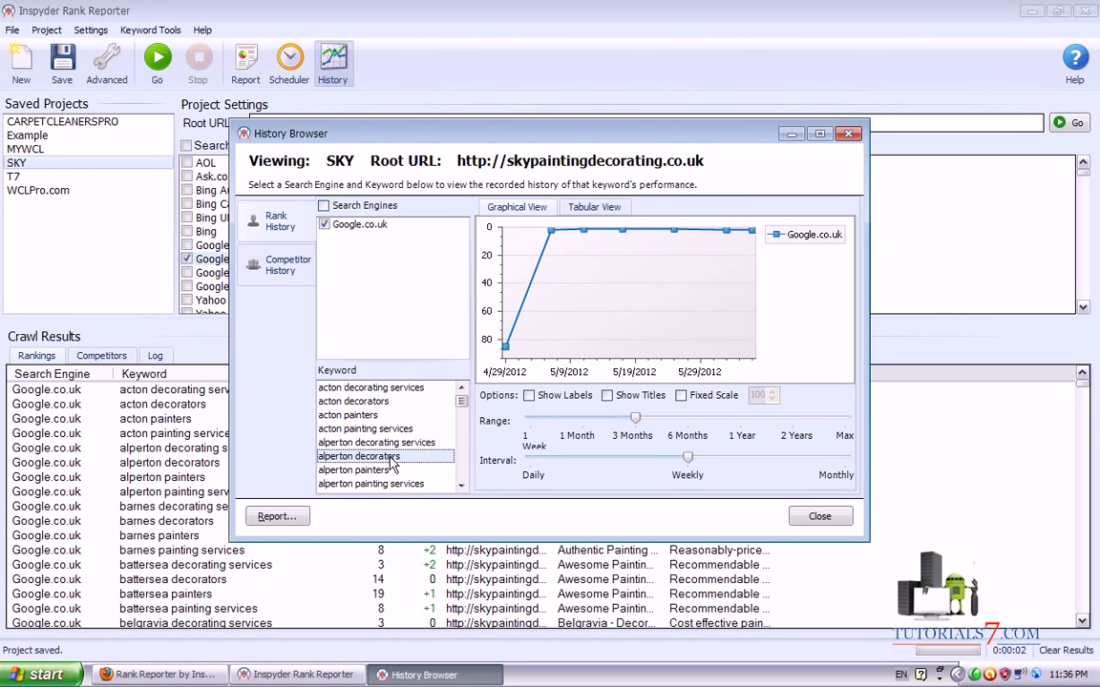
click(382, 470)
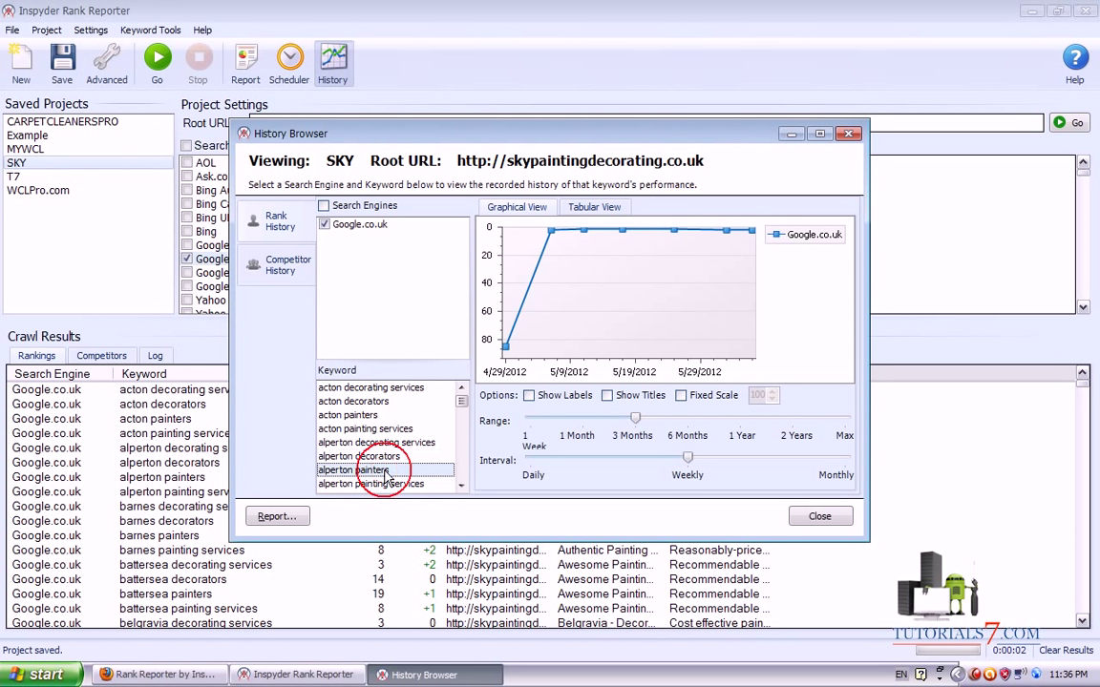
- Check the empty competitor history, then return to the Google.co.uk rank history chart
click(279, 265)
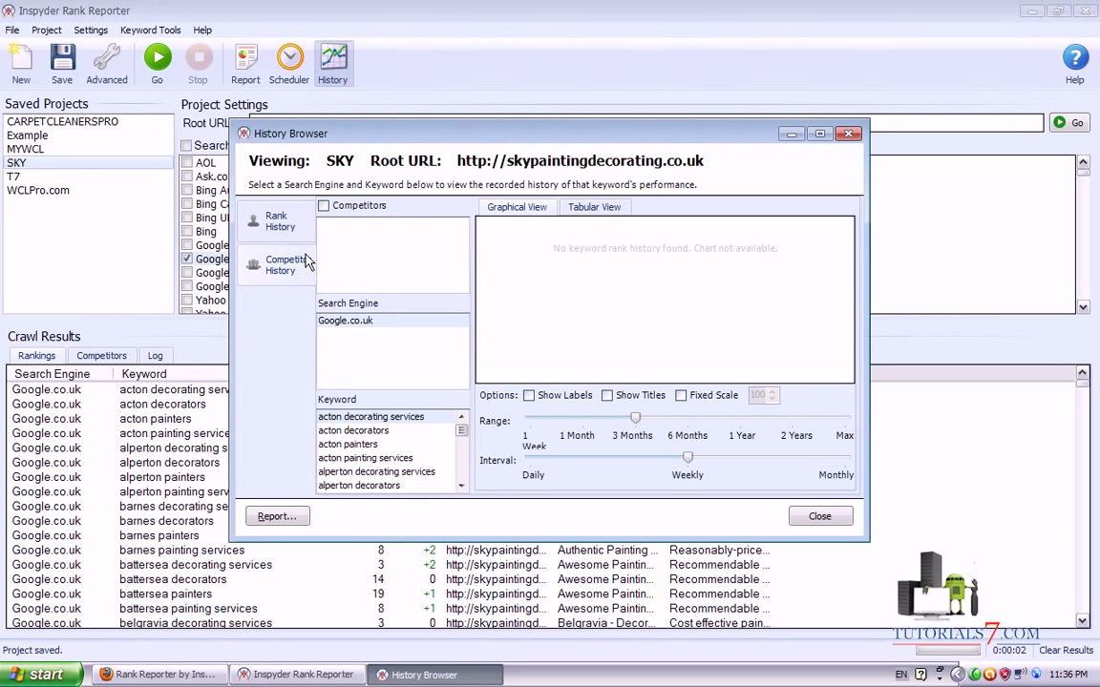
click(250, 224)
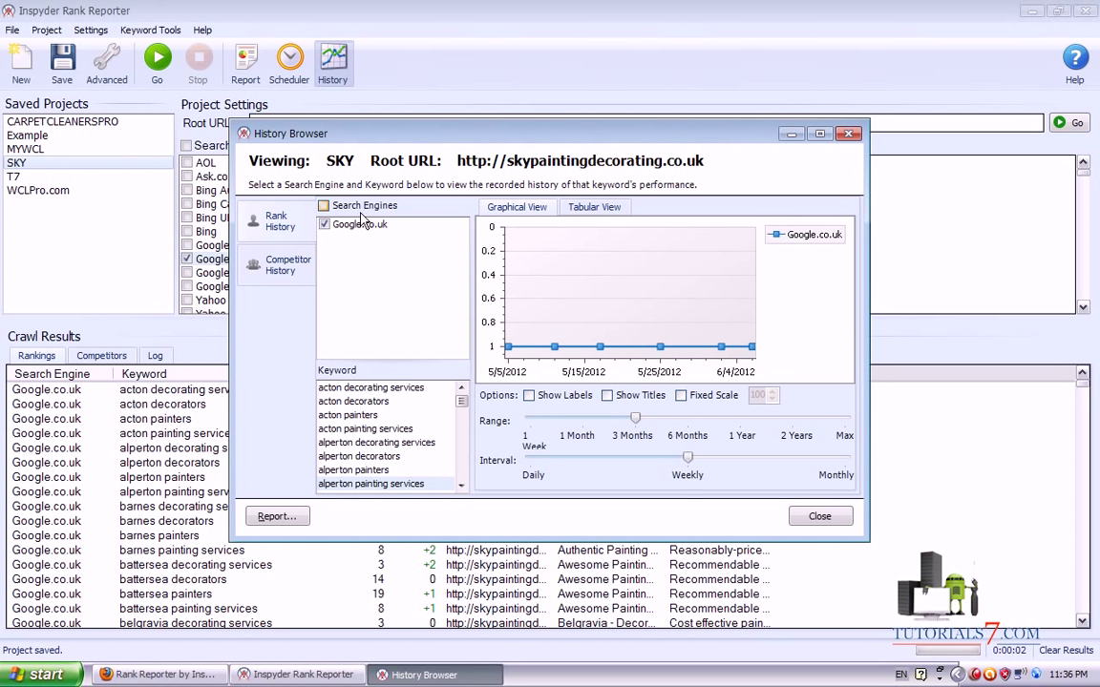
click(275, 221)
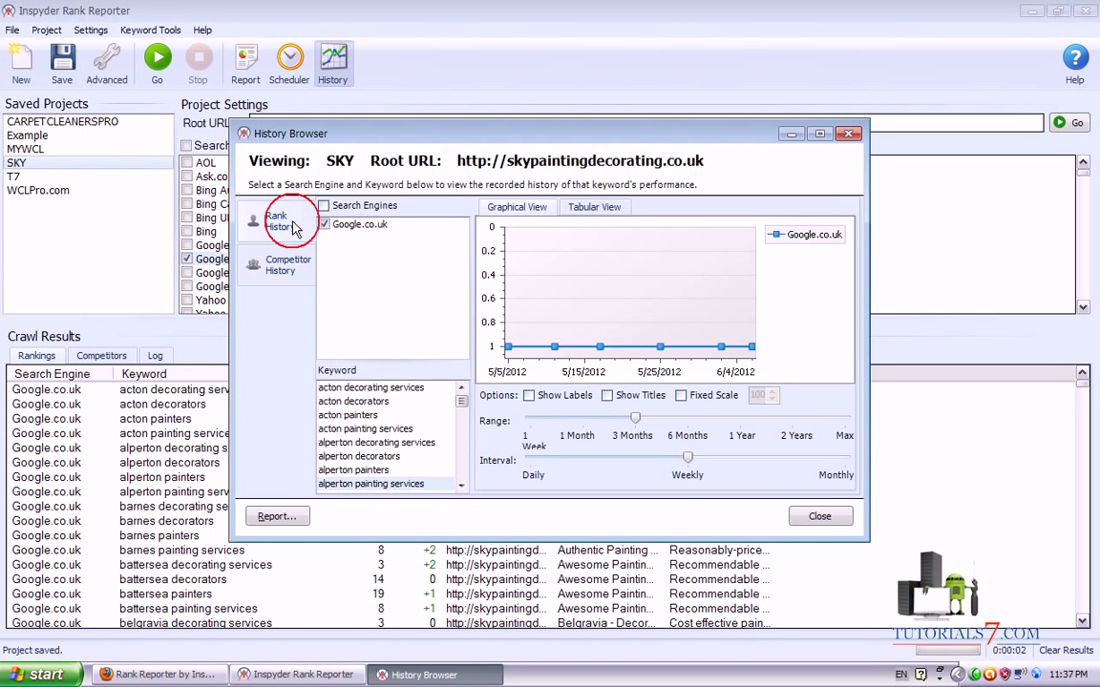
- Close the History Browser and start a new scheduled task up to Project Selection
click(820, 518)
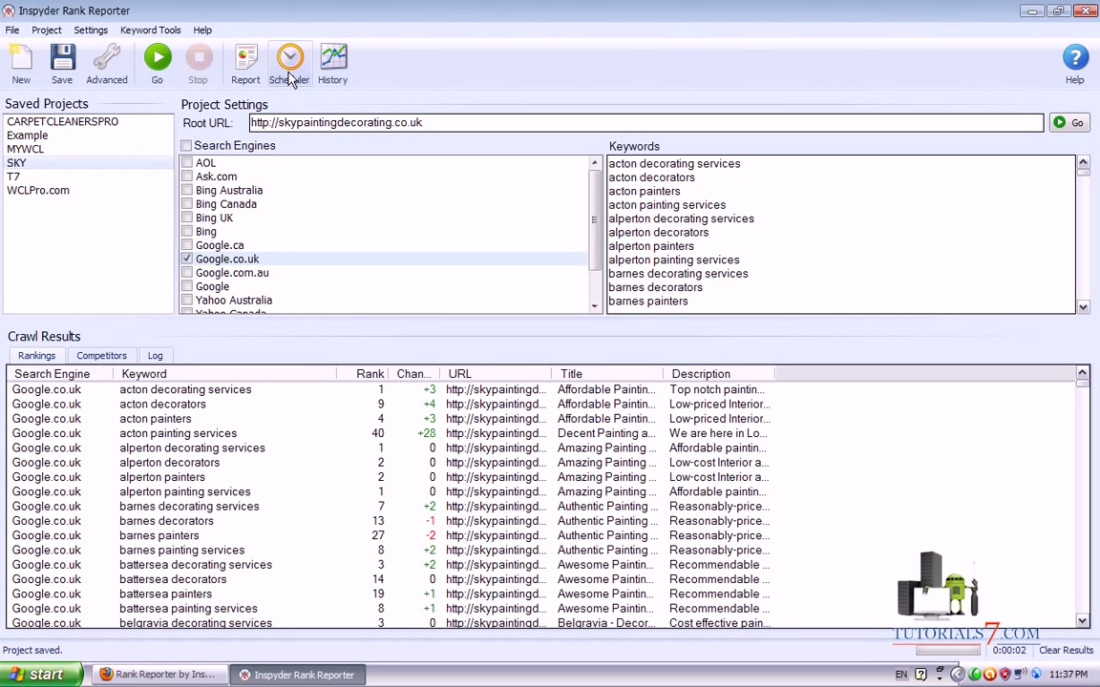
drag(402, 433, 296, 40)
click(297, 65)
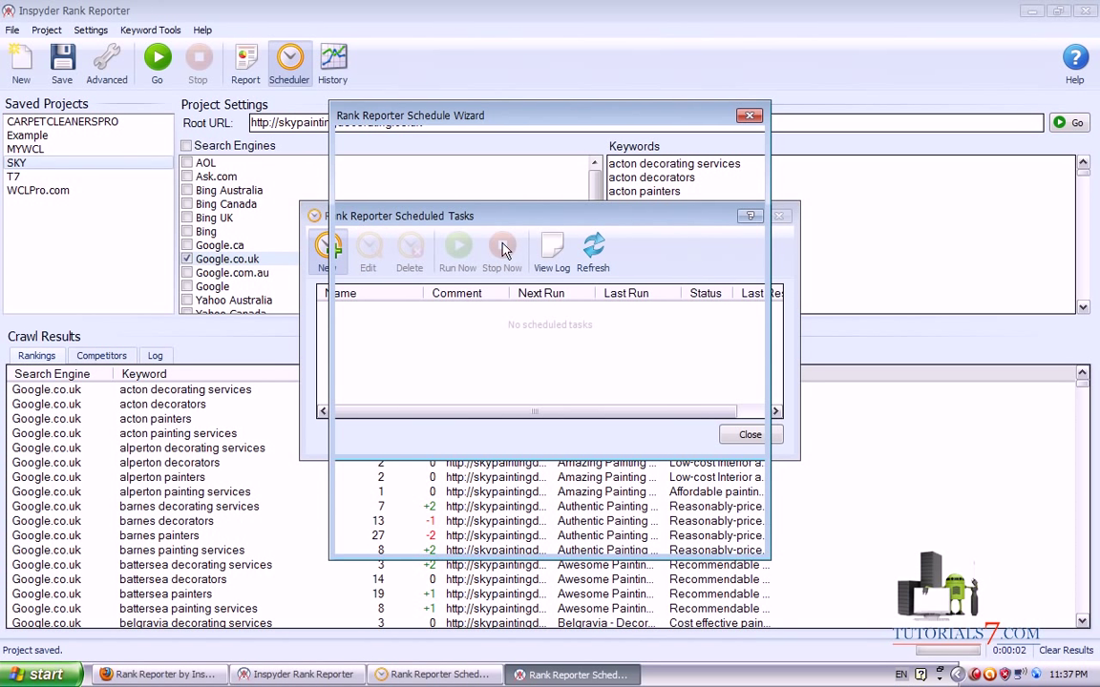
click(638, 536)
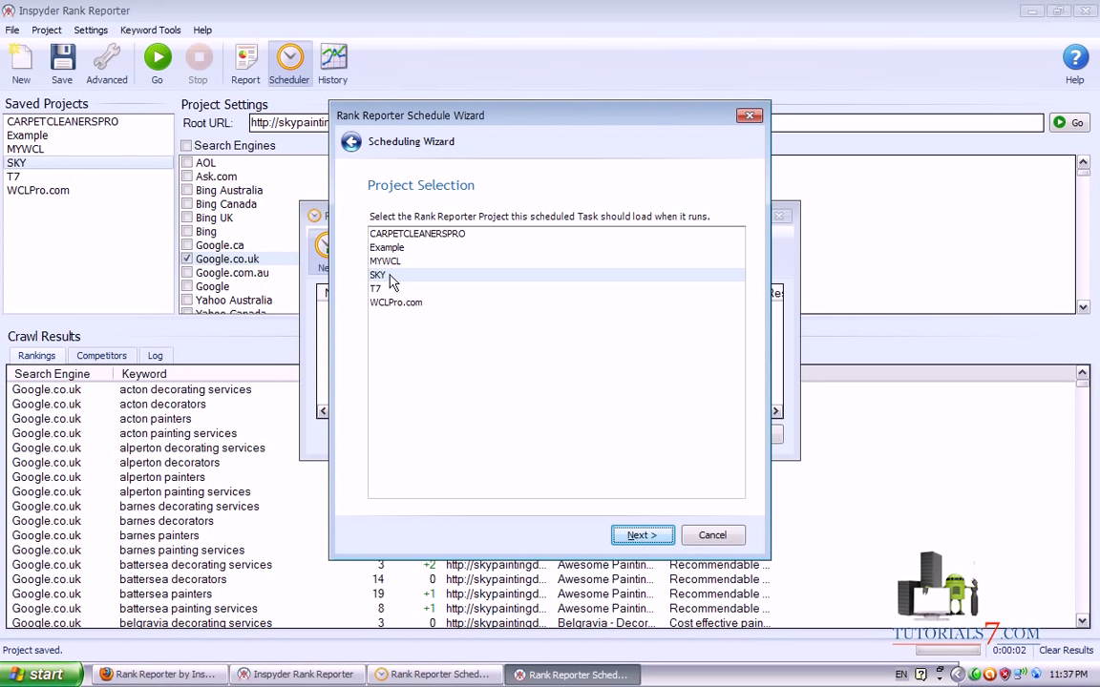
- Point out the MYWCL and WCLPro.com projects, then cancel the wizard and close Scheduled Tasks
mouse_move(506, 418)
mouse_down()
mouse_move(401, 285)
mouse_move(401, 254)
mouse_up()
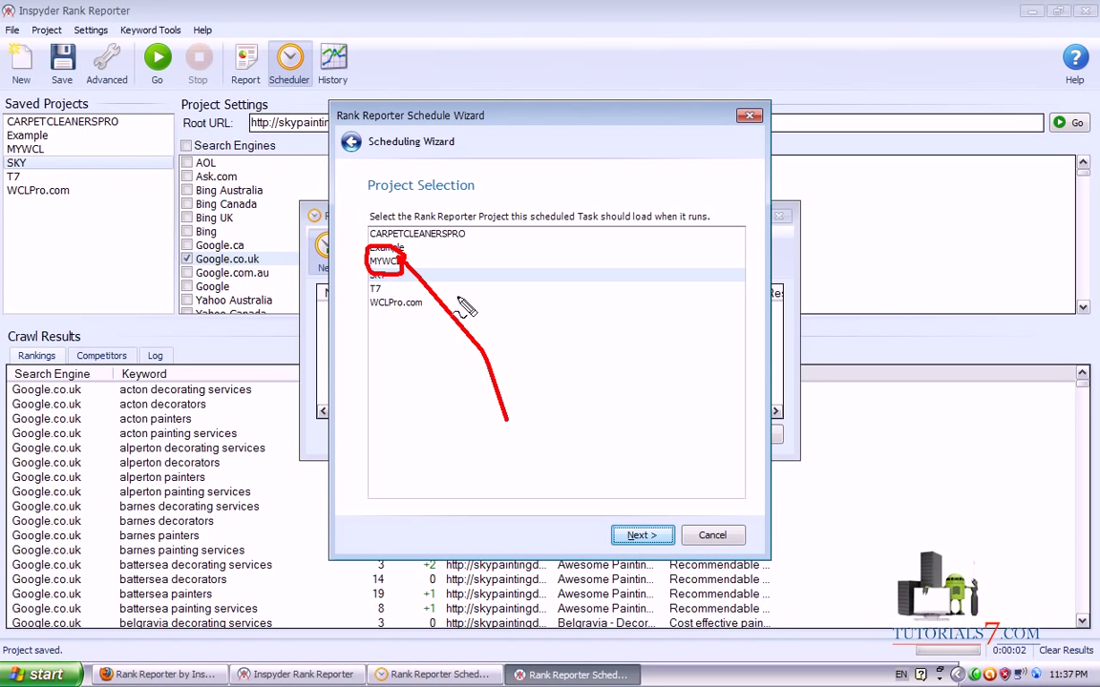
drag(368, 303, 401, 287)
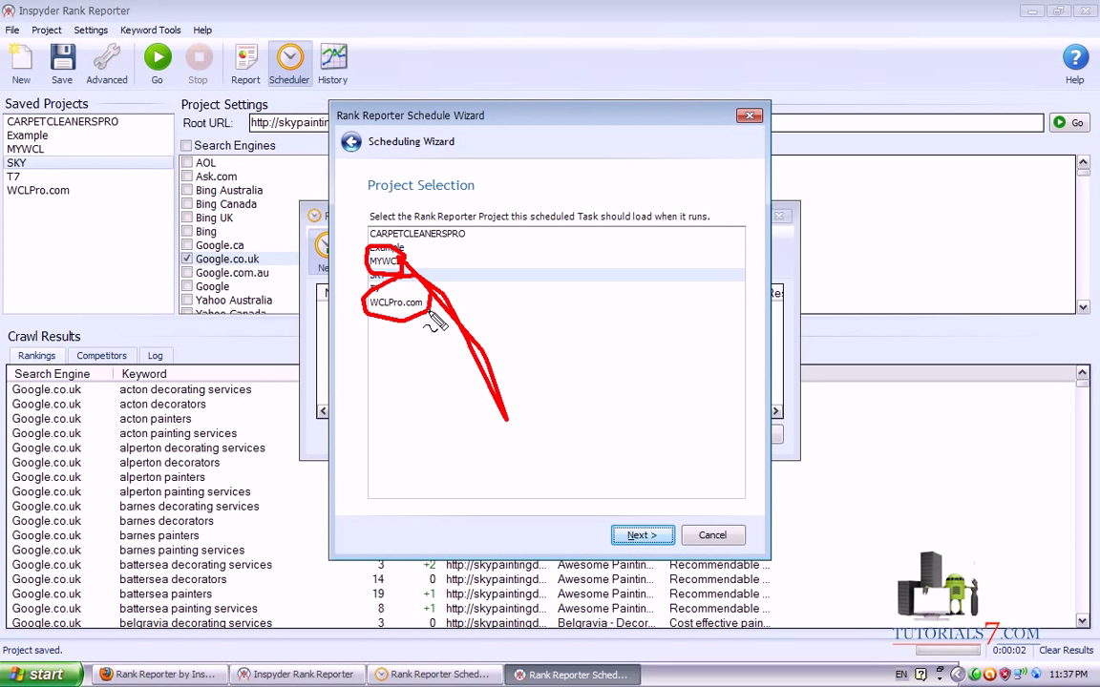
key(Escape)
click(713, 536)
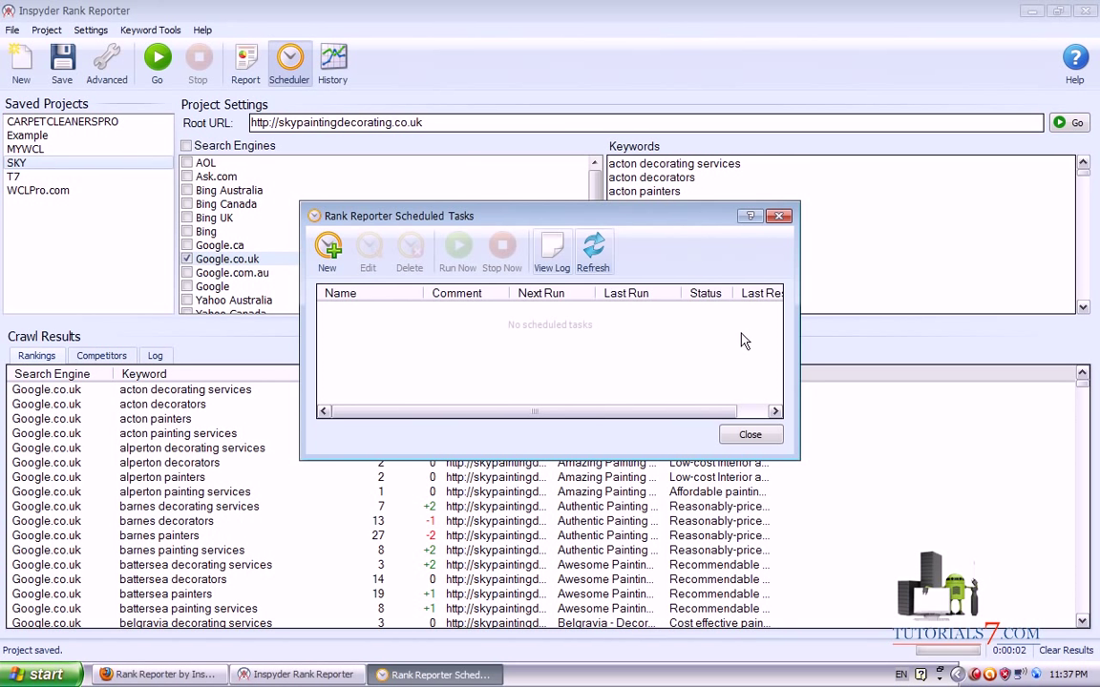
click(779, 218)
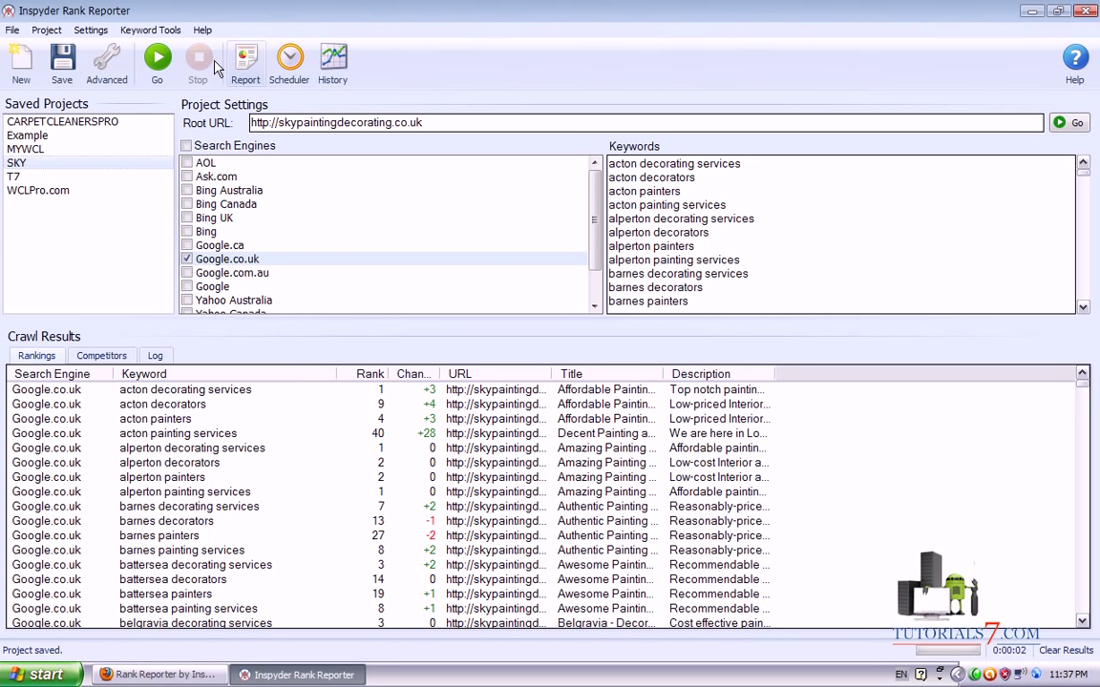
click(14, 31)
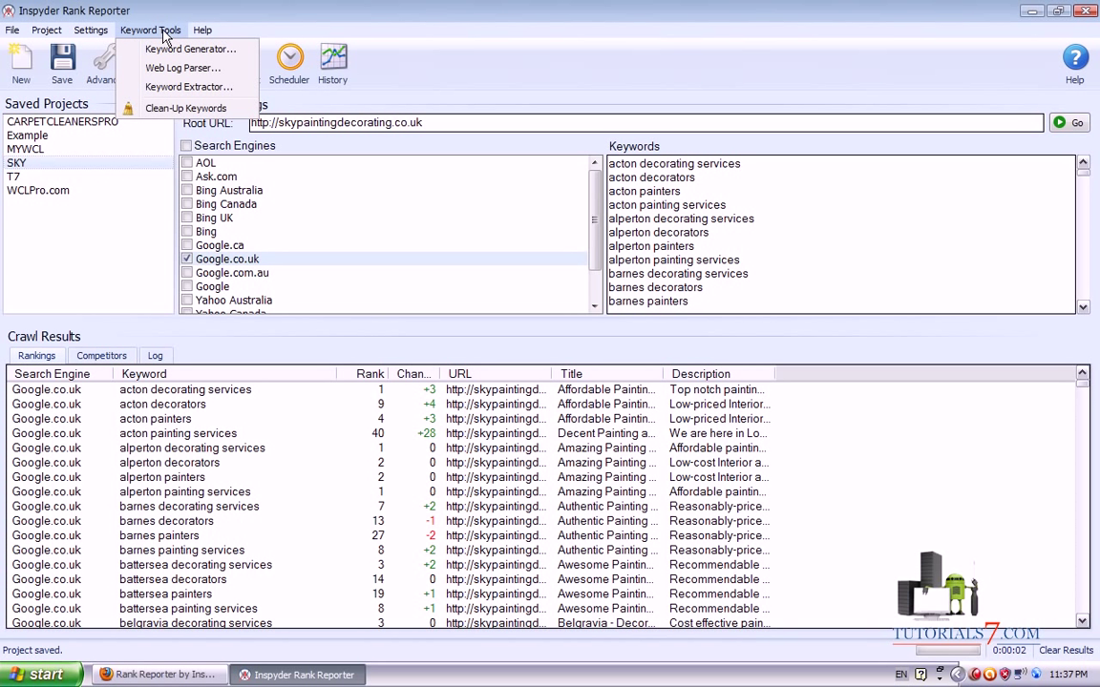
click(222, 18)
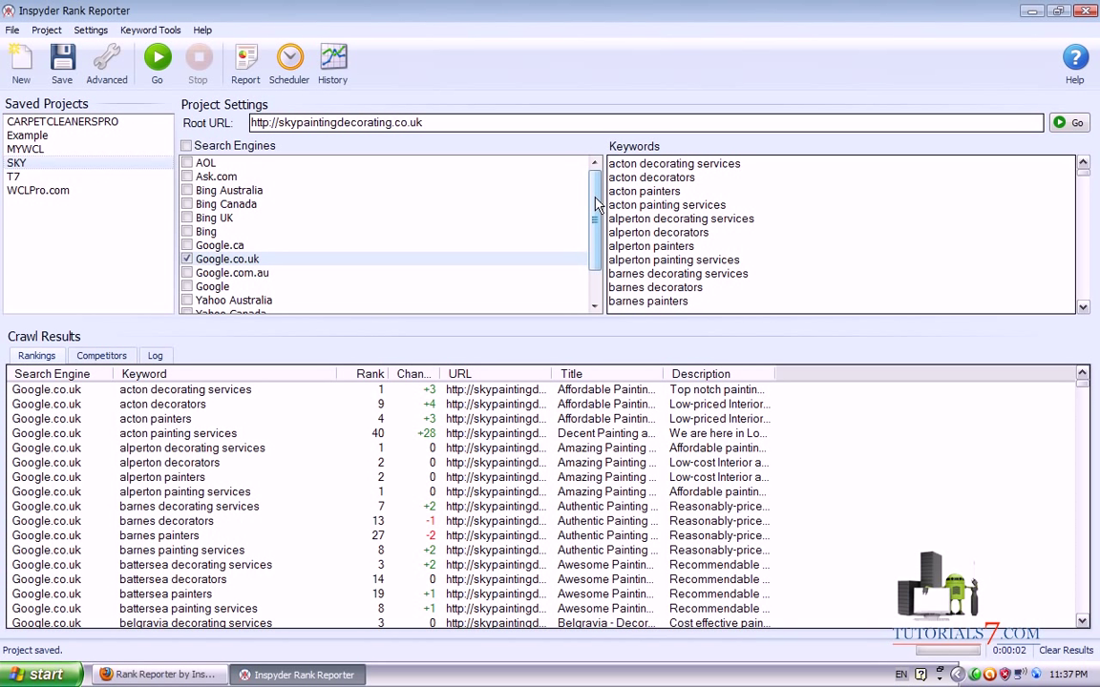
mouse_move(594, 177)
mouse_down()
mouse_move(594, 218)
mouse_move(593, 178)
mouse_up()
mouse_move(1083, 178)
mouse_down()
mouse_move(1083, 229)
mouse_move(1082, 168)
mouse_move(1096, 228)
mouse_up()
drag(1085, 300, 1085, 180)
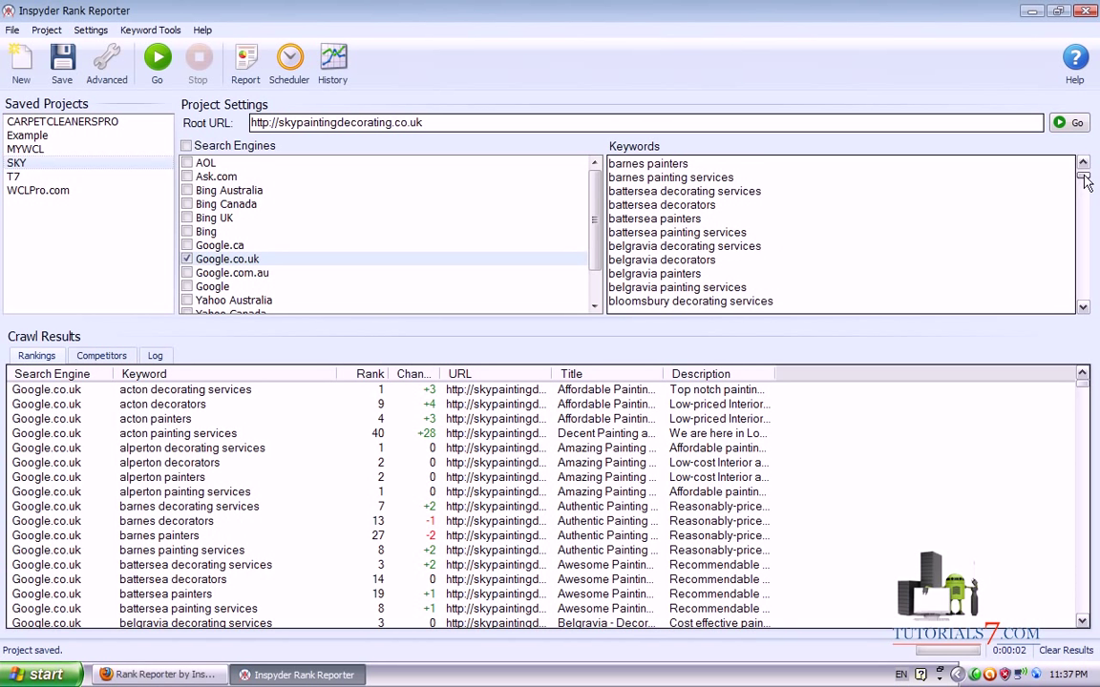
drag(867, 172, 871, 191)
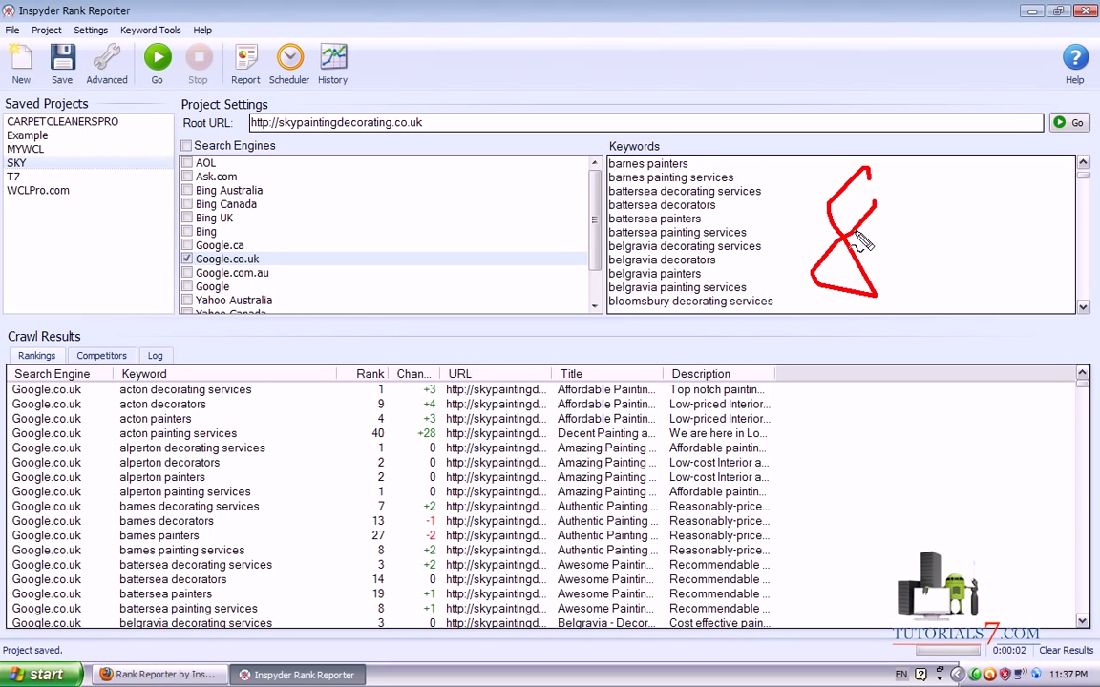
drag(941, 180, 981, 286)
drag(1019, 176, 1031, 179)
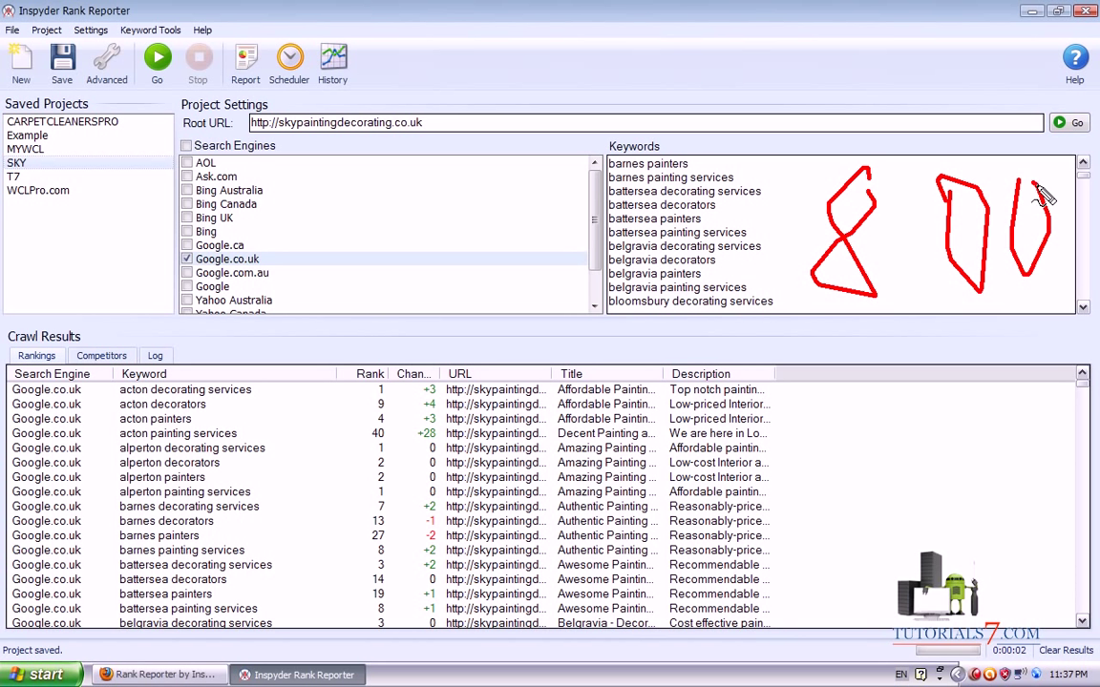
drag(871, 181, 874, 202)
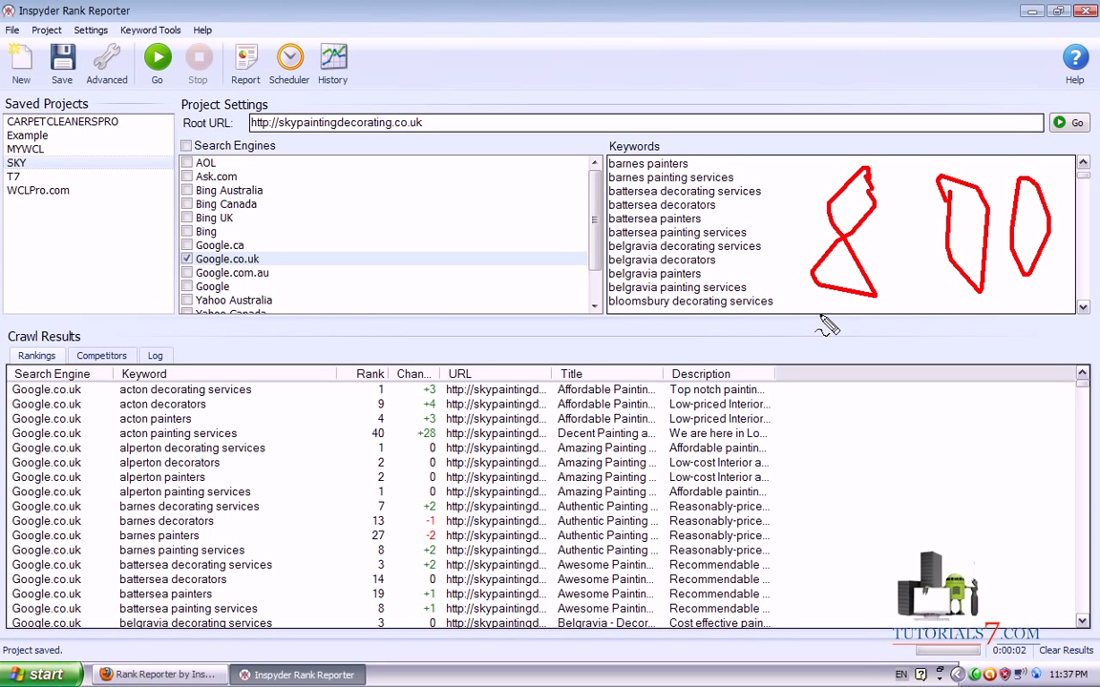
key(Escape)
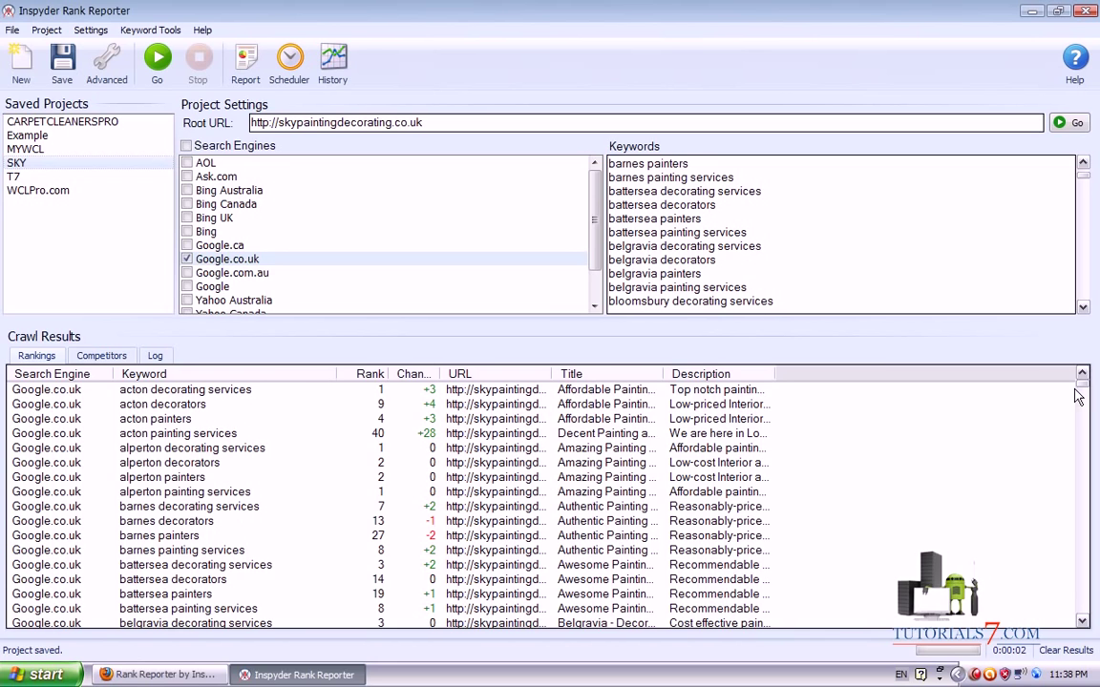
- Scroll the rankings down to sw8, highlighting greenford +2, w7 rank 12 (-1) and decorators barnes
drag(1082, 383, 1085, 420)
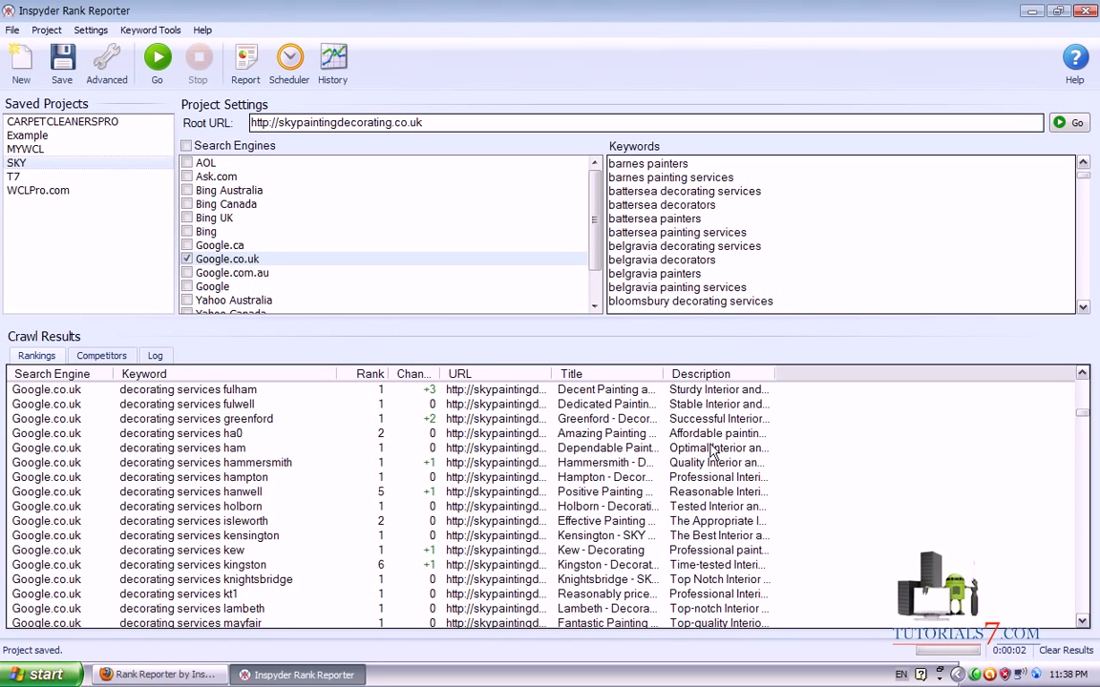
drag(378, 432, 372, 414)
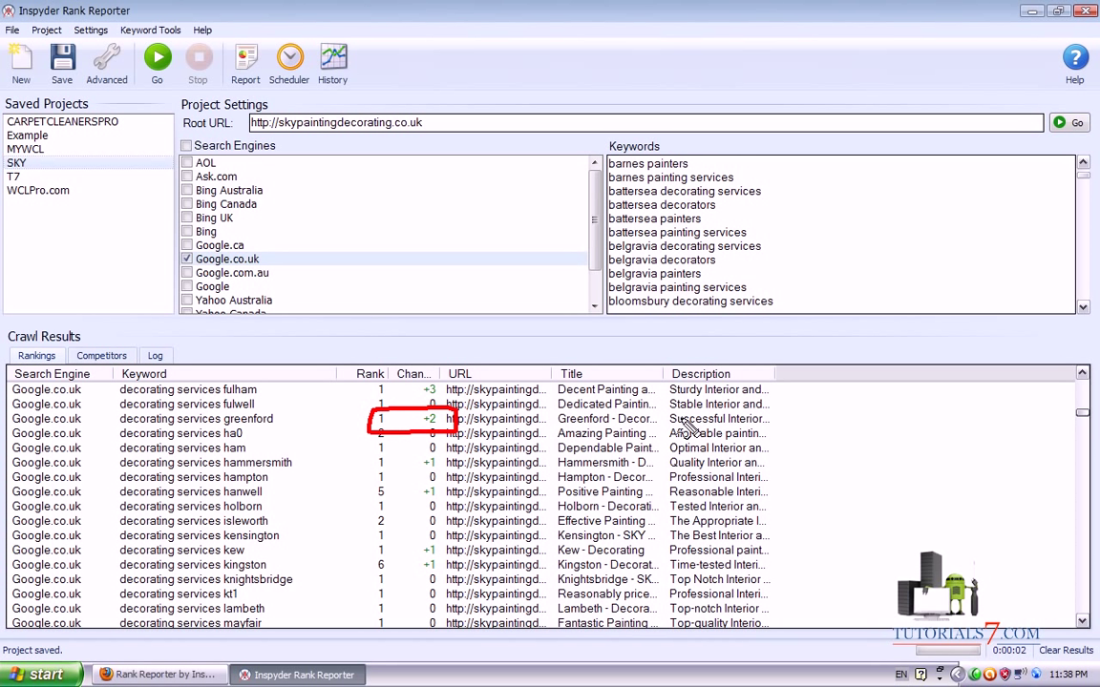
drag(1083, 420, 1084, 444)
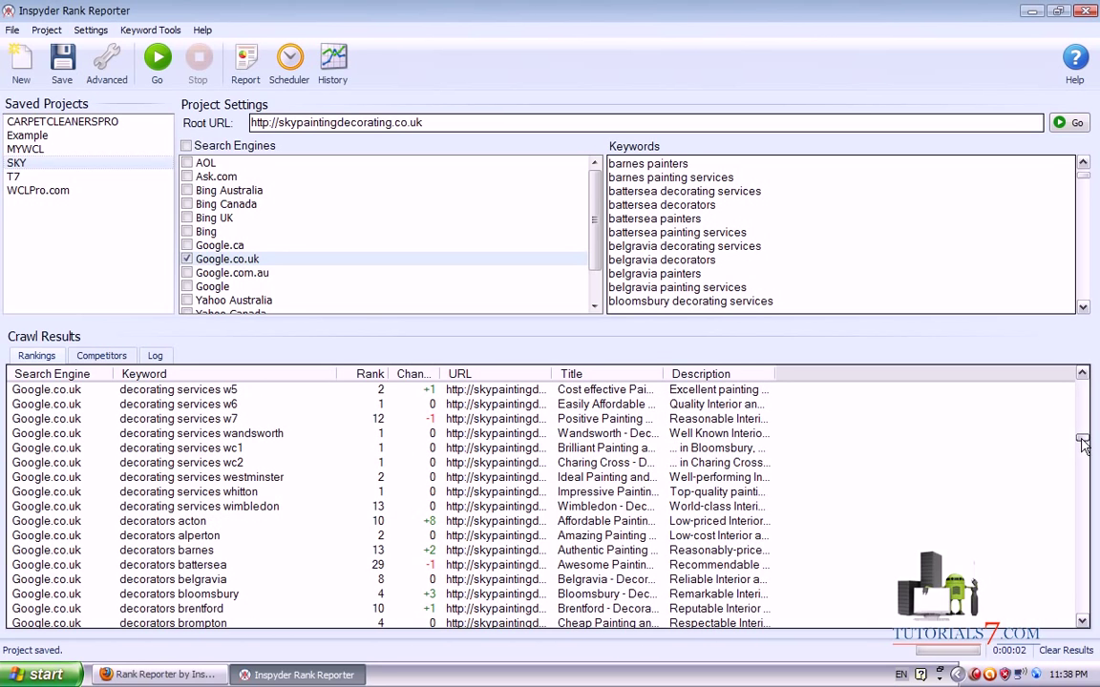
drag(378, 418, 380, 437)
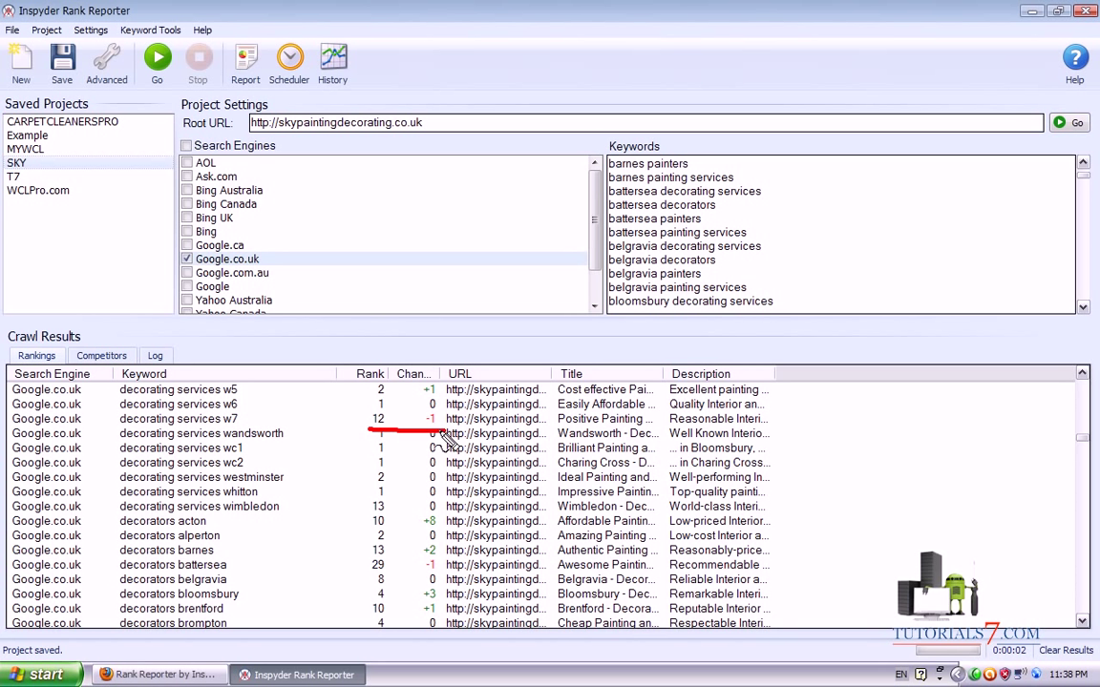
mouse_move(446, 441)
mouse_down()
mouse_move(420, 406)
mouse_move(380, 421)
mouse_up()
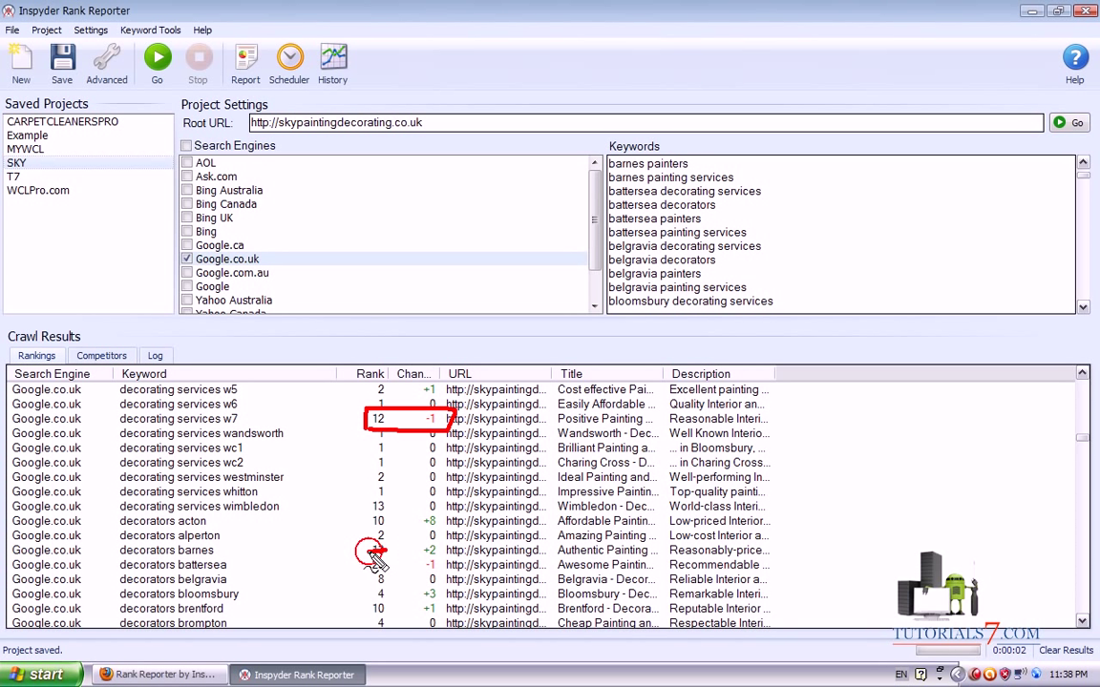
mouse_move(367, 551)
mouse_down()
mouse_move(450, 549)
mouse_move(441, 574)
mouse_move(366, 572)
mouse_move(375, 564)
mouse_up()
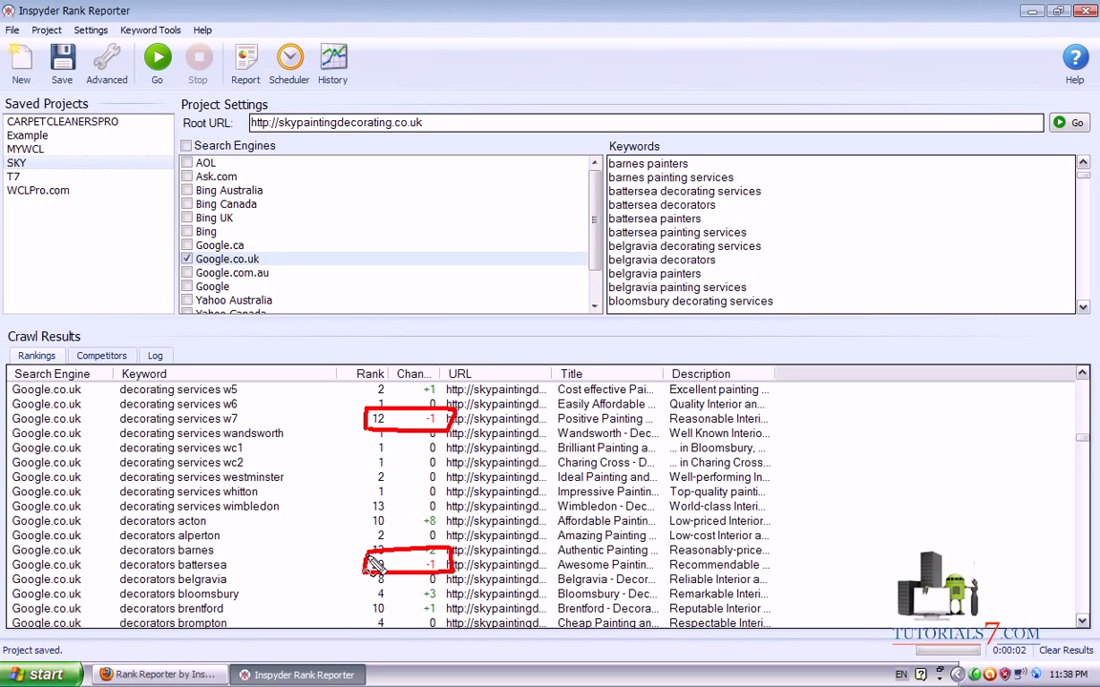
drag(1082, 441, 1076, 587)
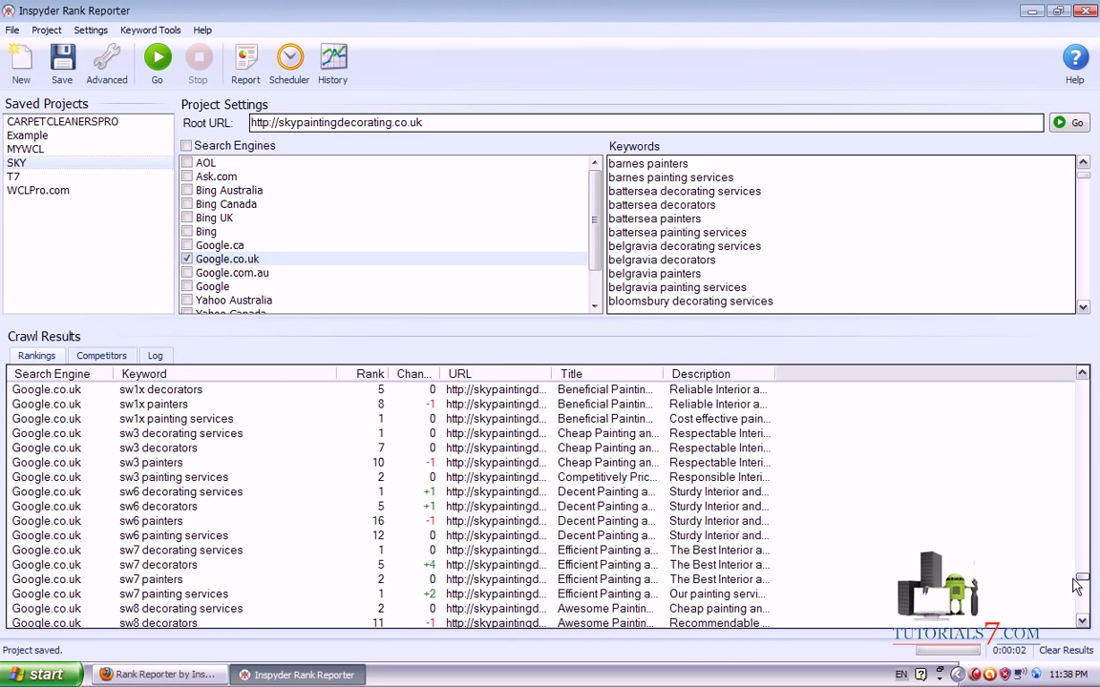